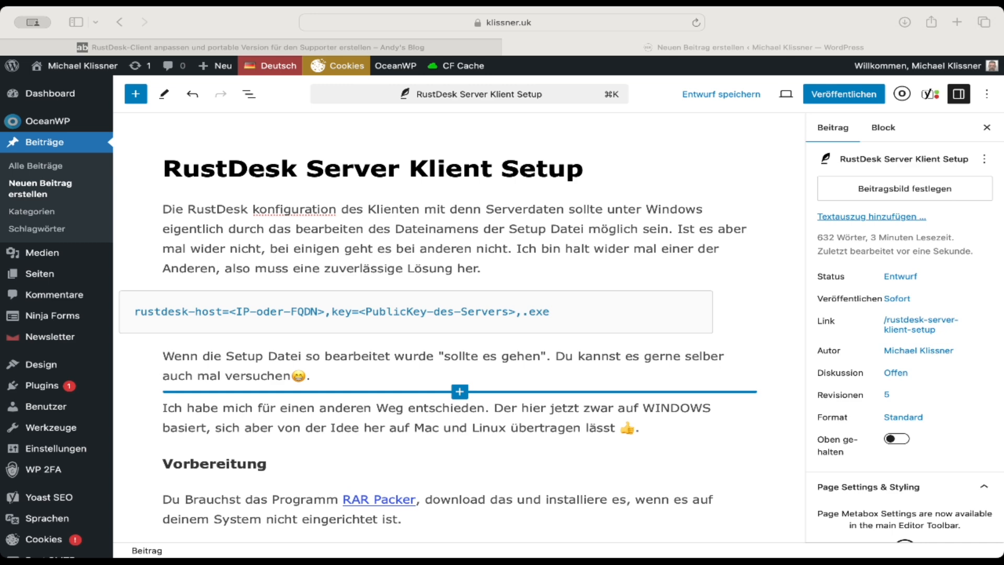
# Step: Capitalise the misspelled noun in the post's opening paragraph so it reads "Konfiguration"
pyautogui.click(527, 263)
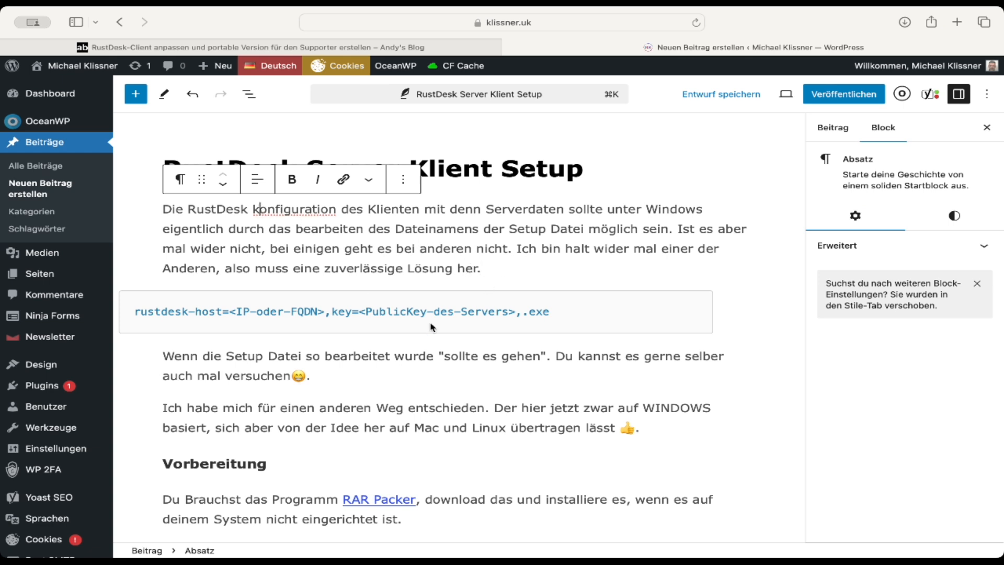
pyautogui.press('BackSpace')
pyautogui.write('K')
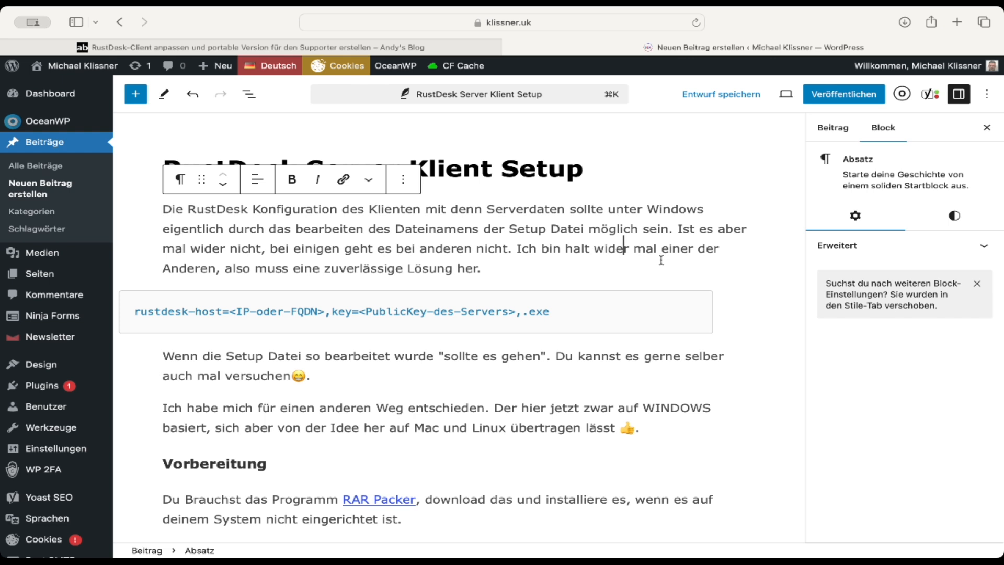
pyautogui.click(753, 305)
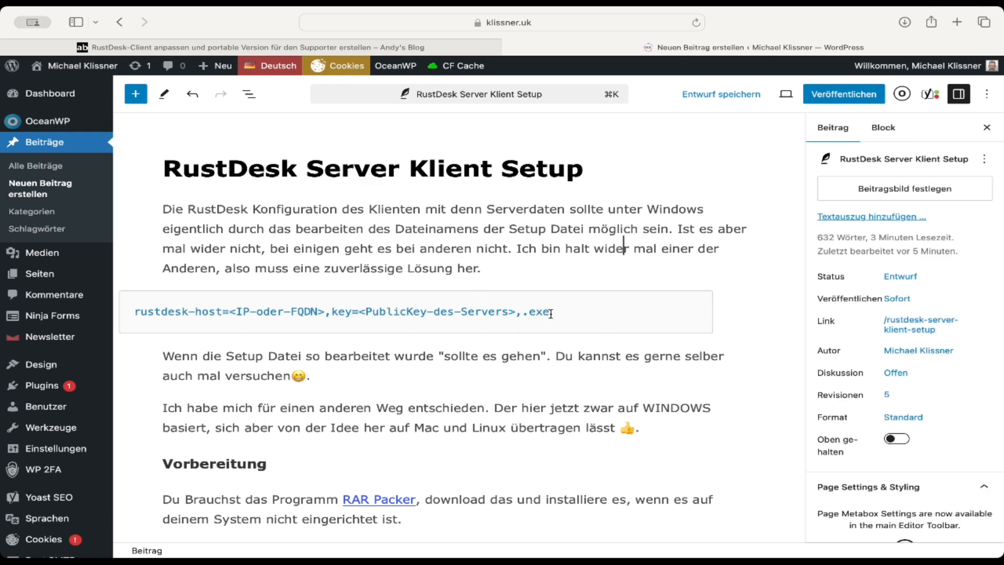
# Step: Examine the code block's setup file name pattern, highlighting the <IP-oder-FQDN> and <PublicKey-des-Servers> placeholders
pyautogui.moveTo(544, 312); pyautogui.dragTo(128, 315)
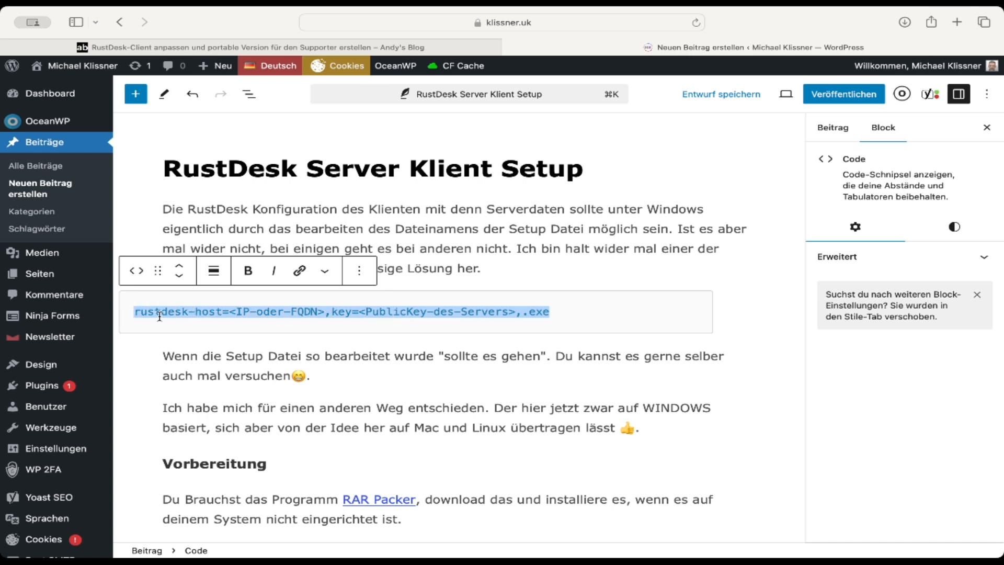
pyautogui.click(230, 312)
pyautogui.moveTo(229, 311); pyautogui.dragTo(328, 311)
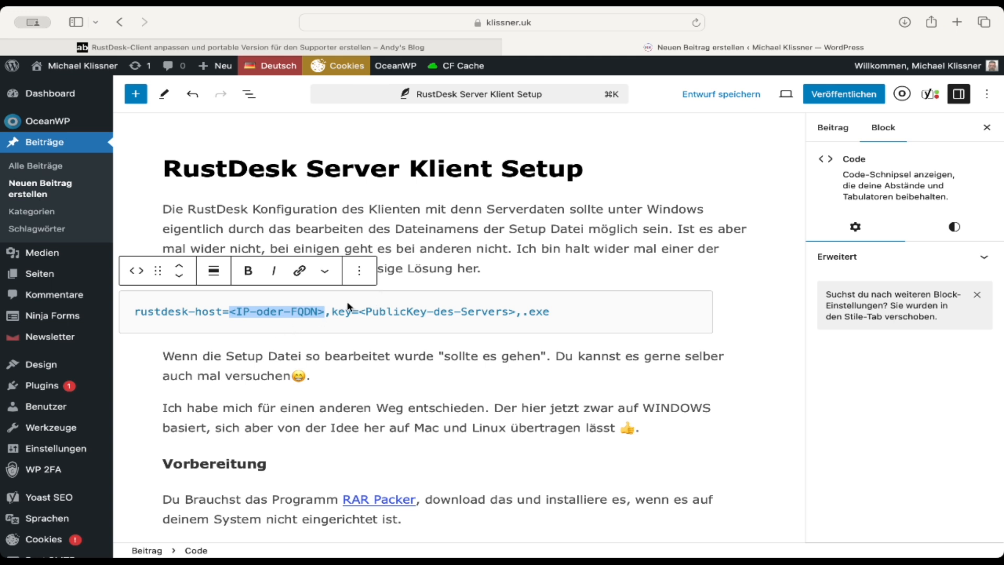
pyautogui.scroll(-1, 298, 320)
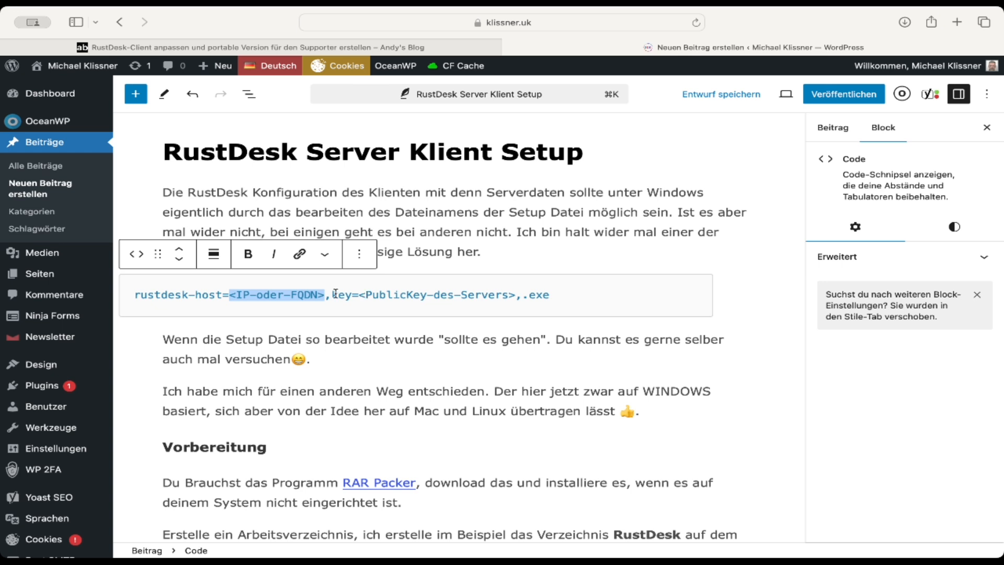
pyautogui.click(356, 293)
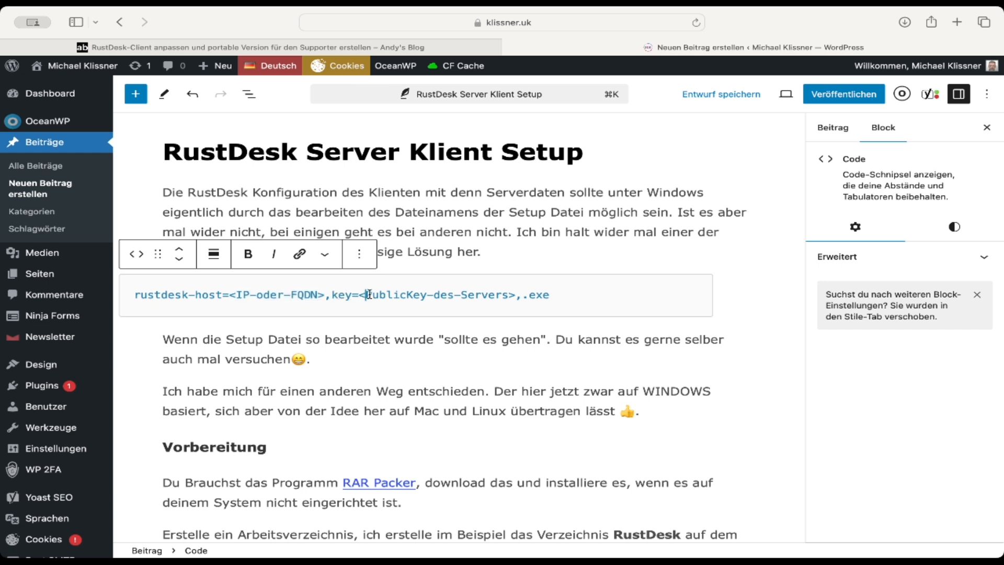
pyautogui.moveTo(360, 294); pyautogui.dragTo(516, 294)
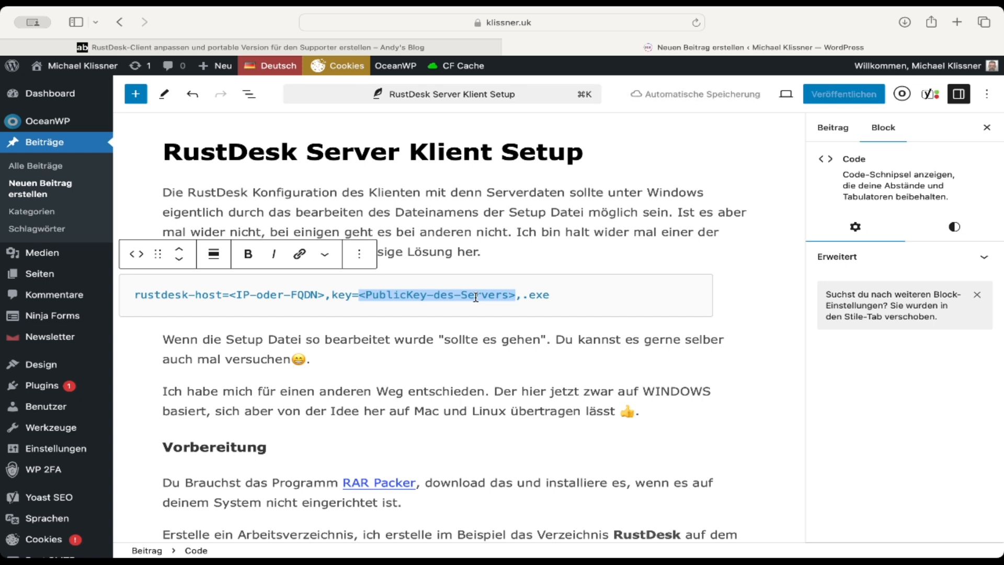
pyautogui.click(562, 295)
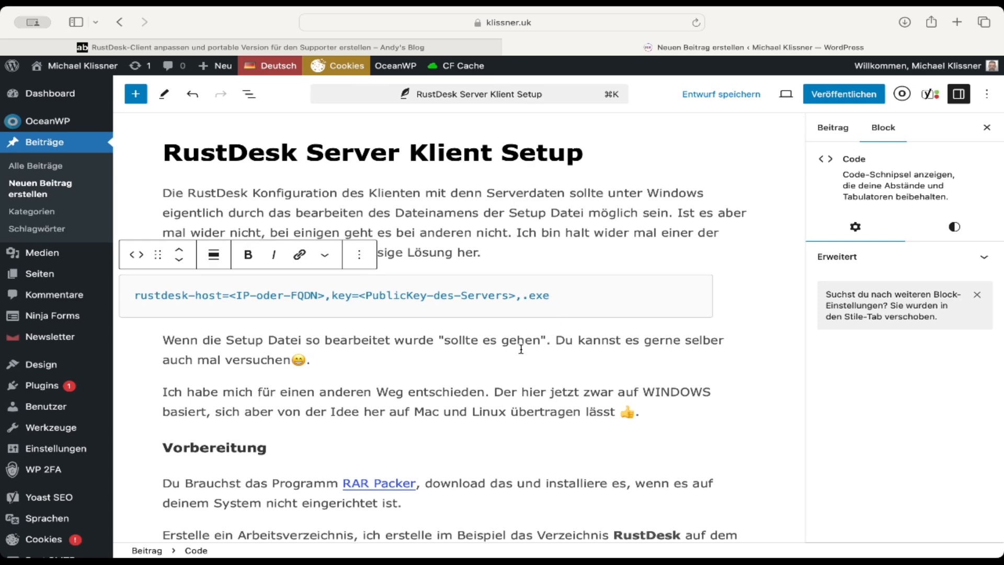
# Step: Read through the post's "Vorbereitung" and "Download der RustDesk Software" sections on the RAR Packer, working directory and setup file
pyautogui.scroll(-2, 548, 255)
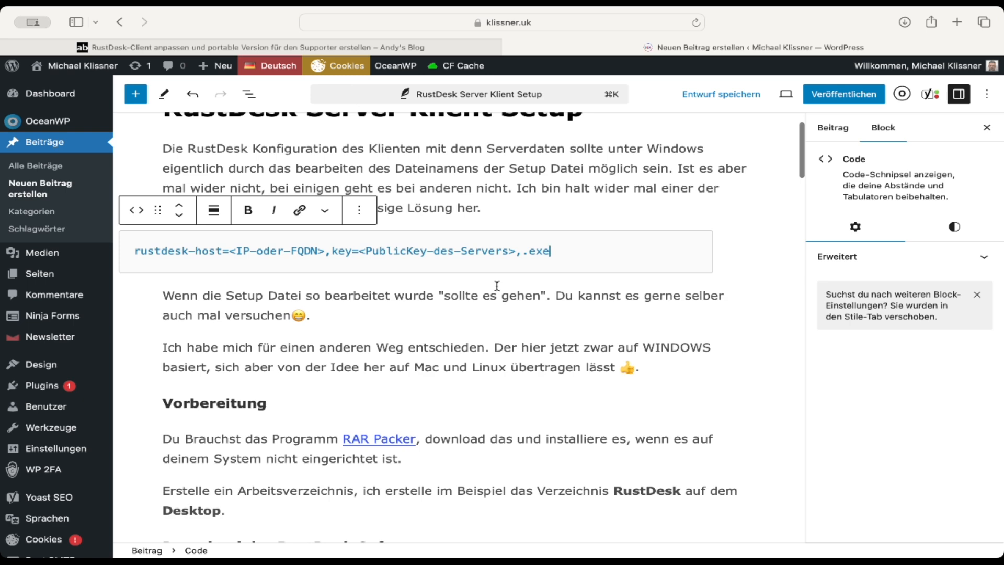
pyautogui.click(494, 319)
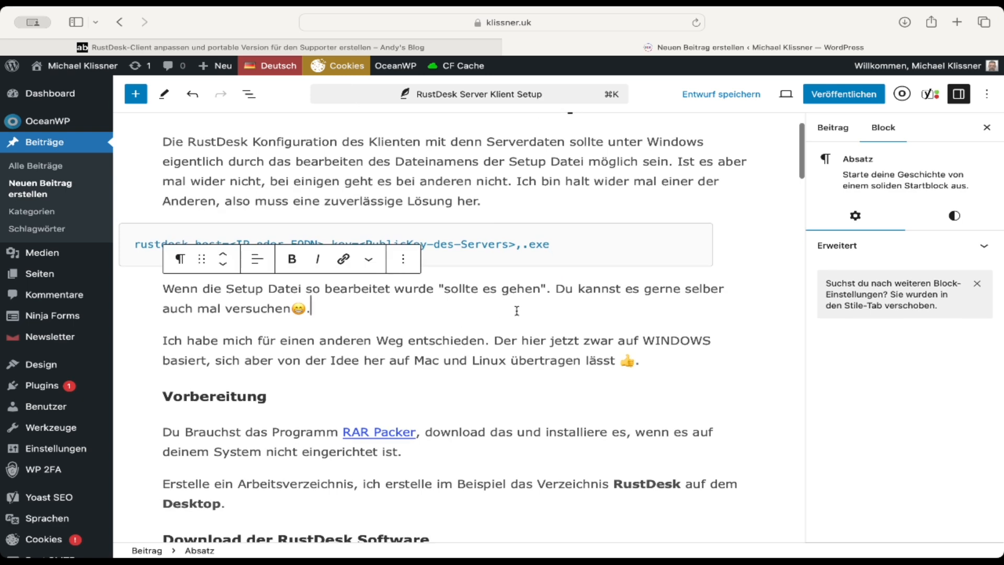
pyautogui.moveTo(506, 323)
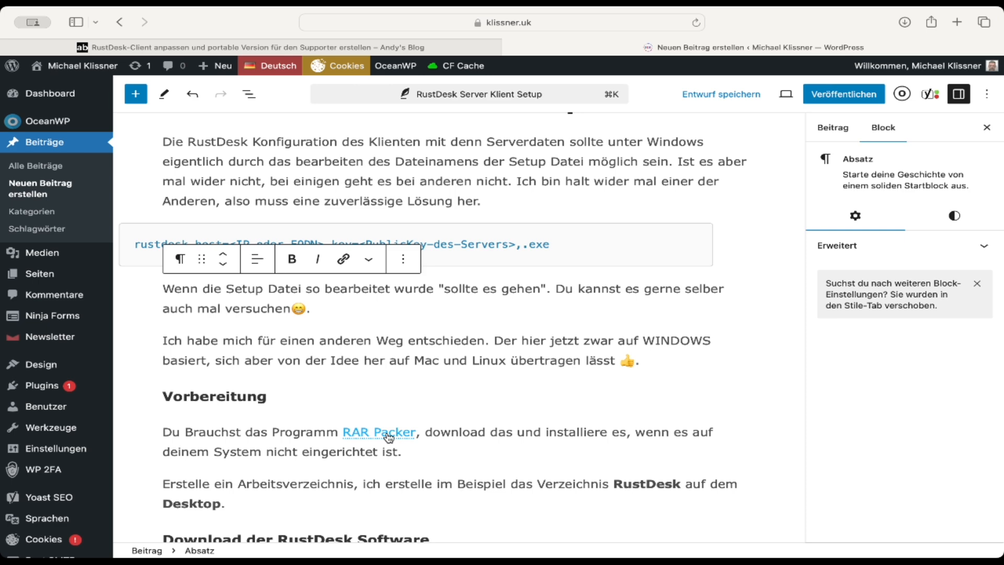
pyautogui.scroll(-5, 388, 437)
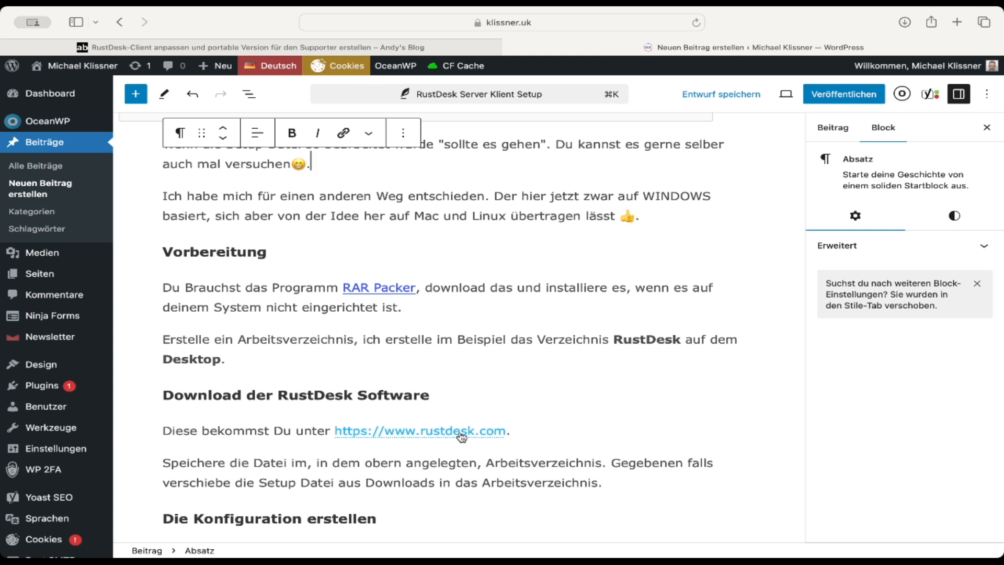
pyautogui.click(613, 429)
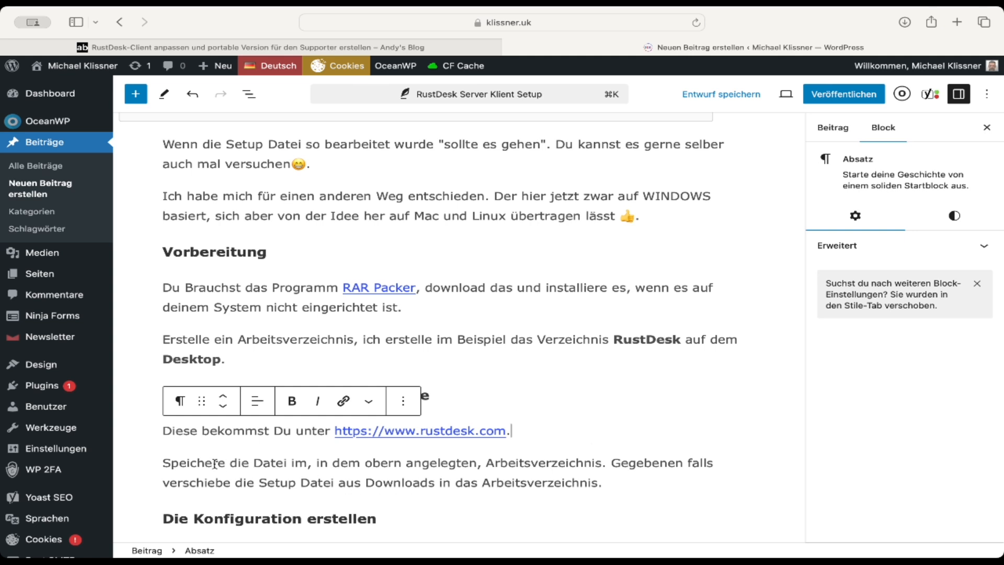
pyautogui.moveTo(208, 464); pyautogui.dragTo(455, 479)
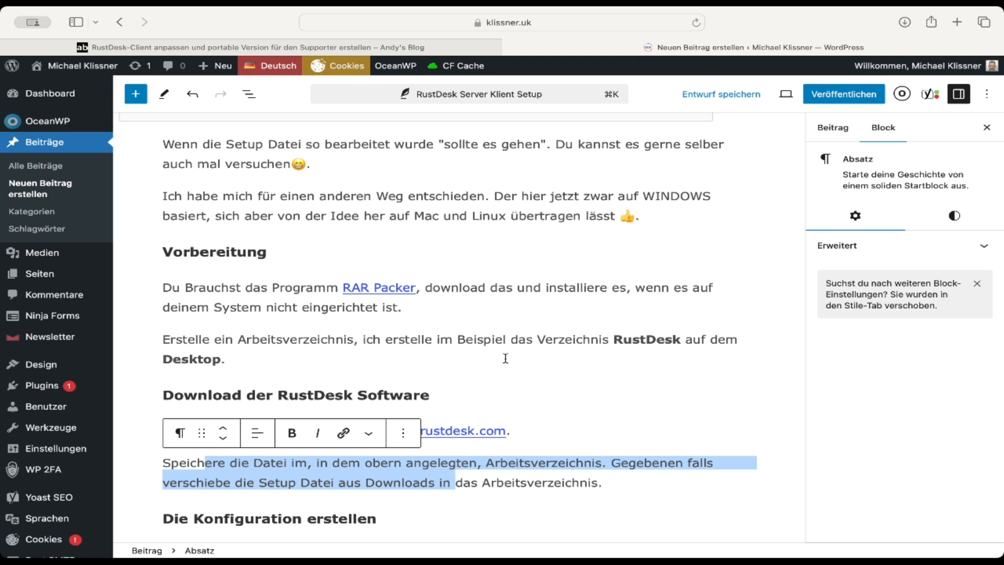
pyautogui.click(350, 361)
pyautogui.keyDown('shift'); pyautogui.click(622, 341); pyautogui.keyUp('shift')
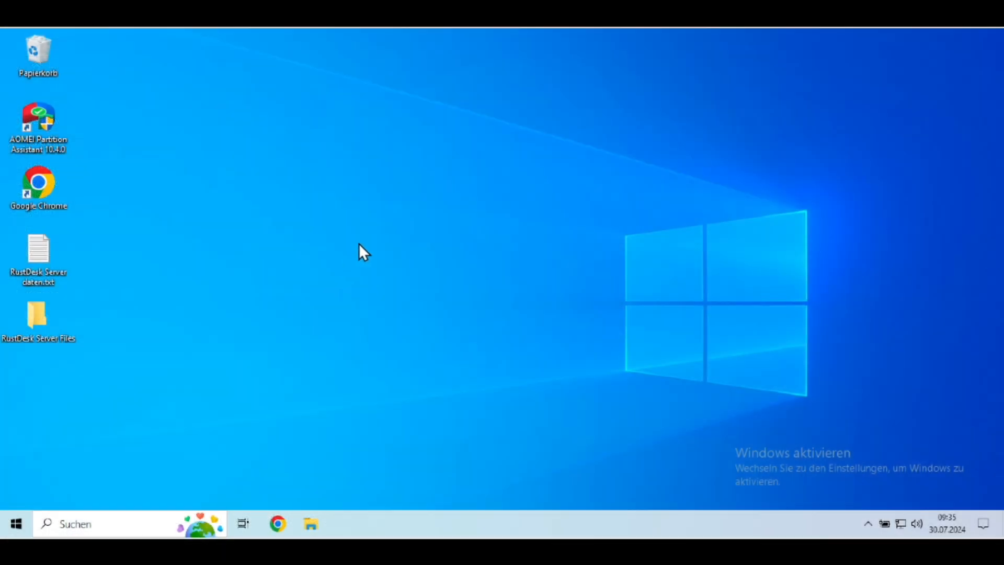
# Step: Switch to the Windows desktop and create a new folder there named RuskDisk
pyautogui.rightClick(359, 243)
pyautogui.moveTo(485, 351)
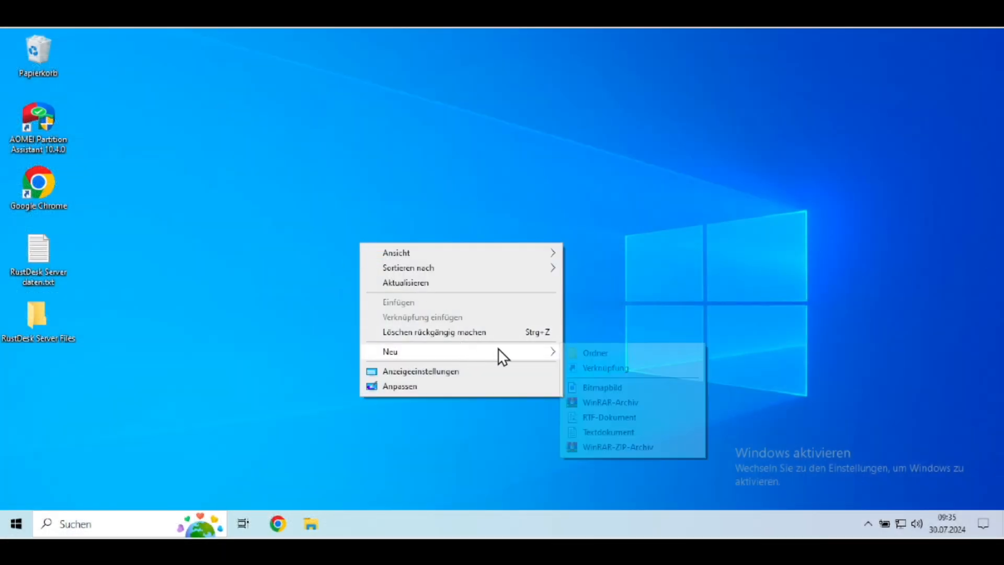
pyautogui.click(575, 352)
pyautogui.write('Rusk')
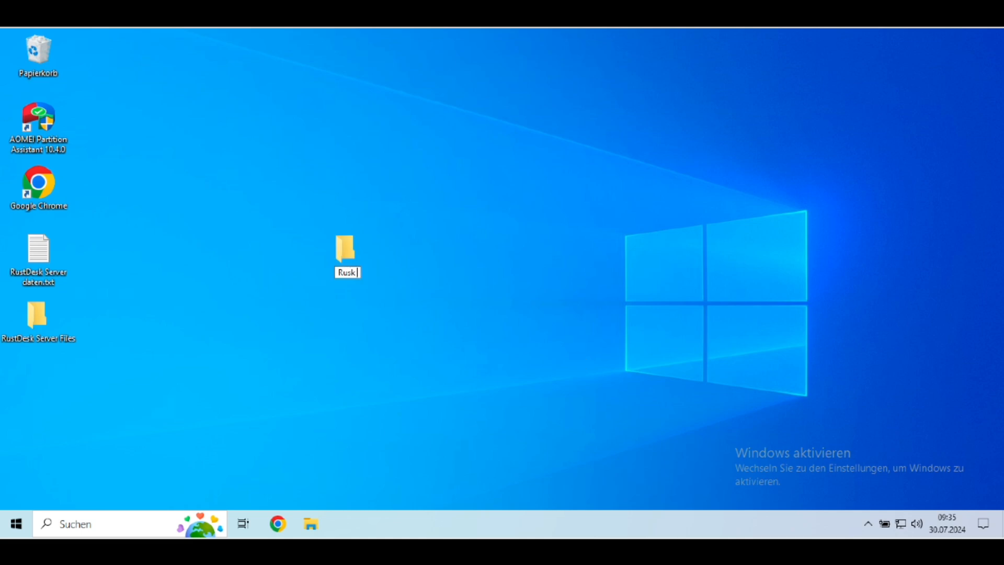
pyautogui.write('Disk')
pyautogui.click(577, 352)
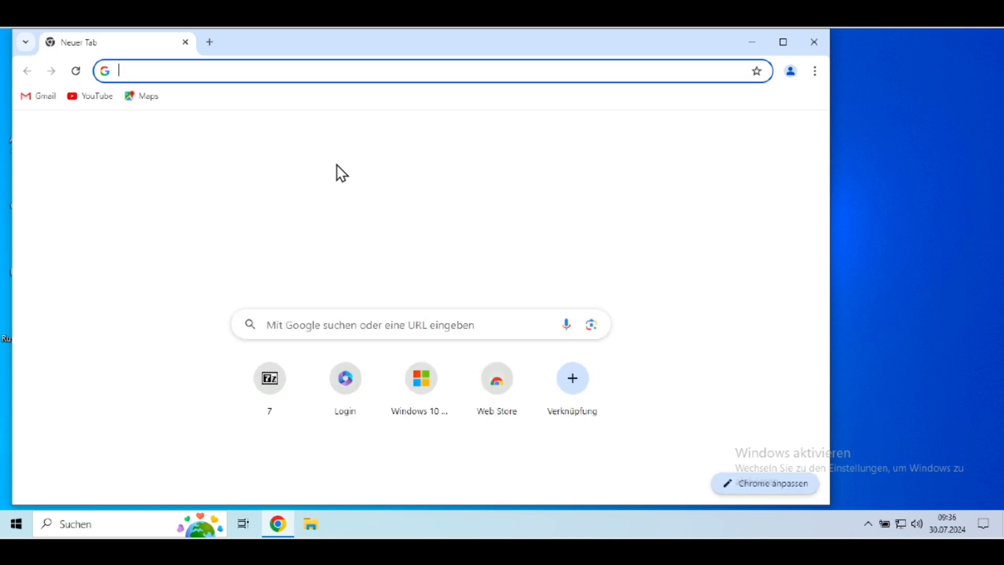
# Step: Search the web for rustdesk in Chrome and open the download page from the official rustdesk.com site
pyautogui.write('rustdesk')
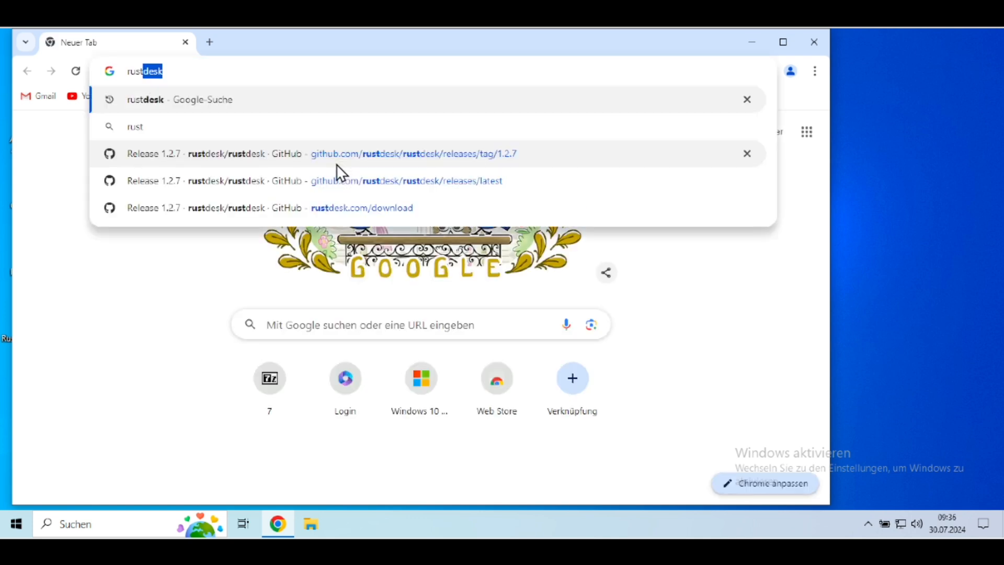
pyautogui.press('Return')
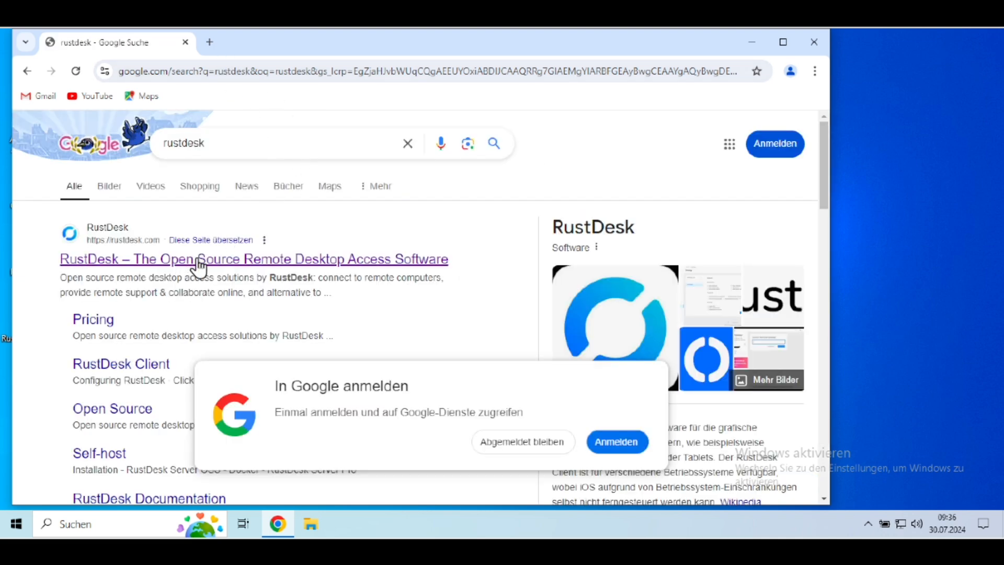
pyautogui.click(262, 263)
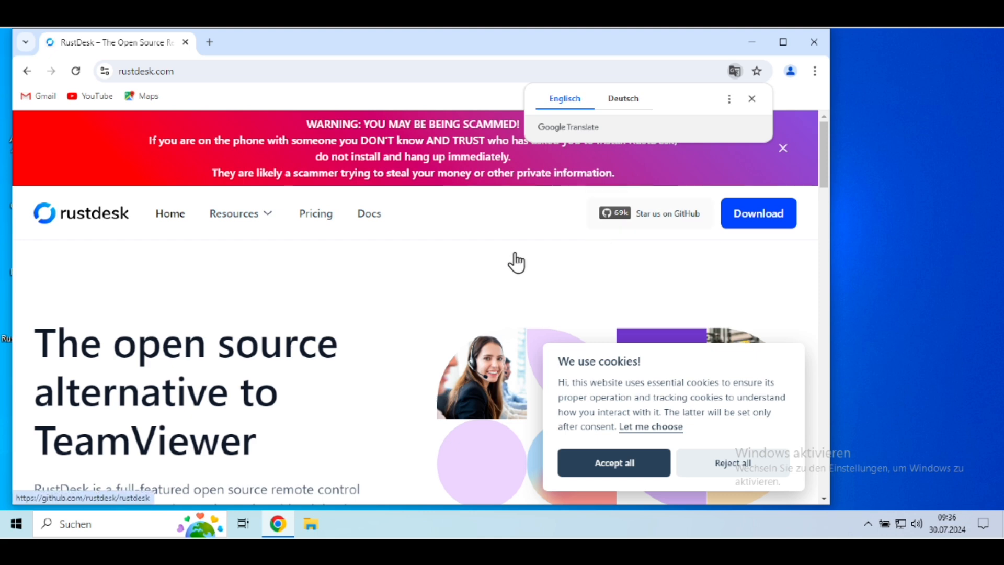
pyautogui.scroll(-3, 628, 225)
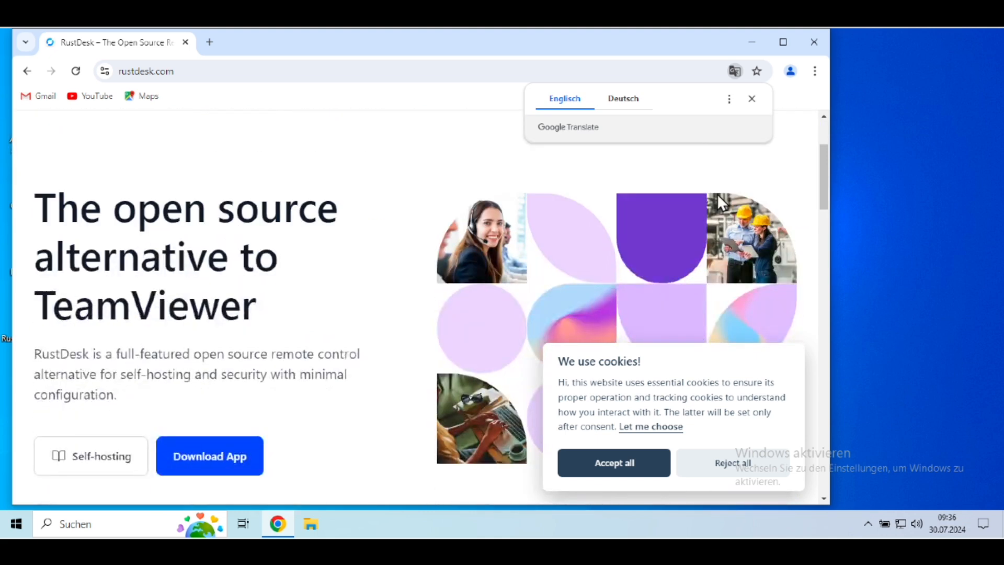
pyautogui.scroll(3, 717, 202)
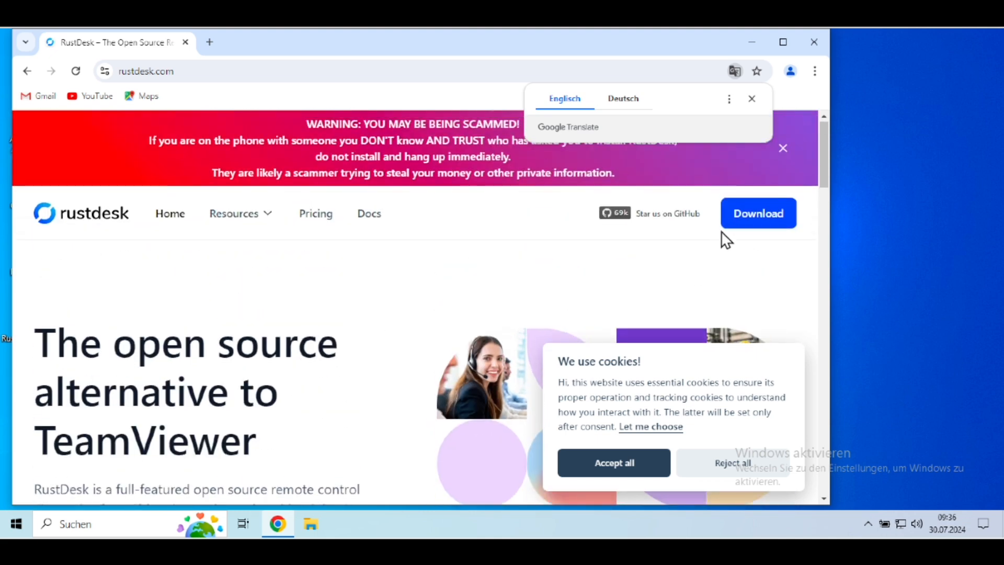
pyautogui.click(723, 224)
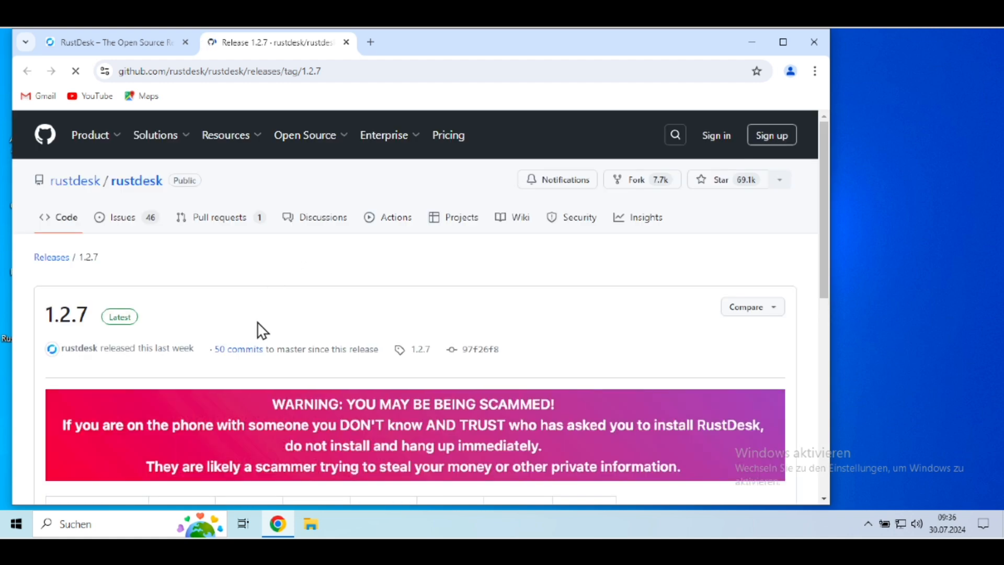
# Step: Download the Windows x86-64 EXE of RustDesk 1.2.7 and save it as rustdesk-1.2.7-x86_64.exe in the desktop's RuskDisk folder
pyautogui.scroll(-8, 262, 331)
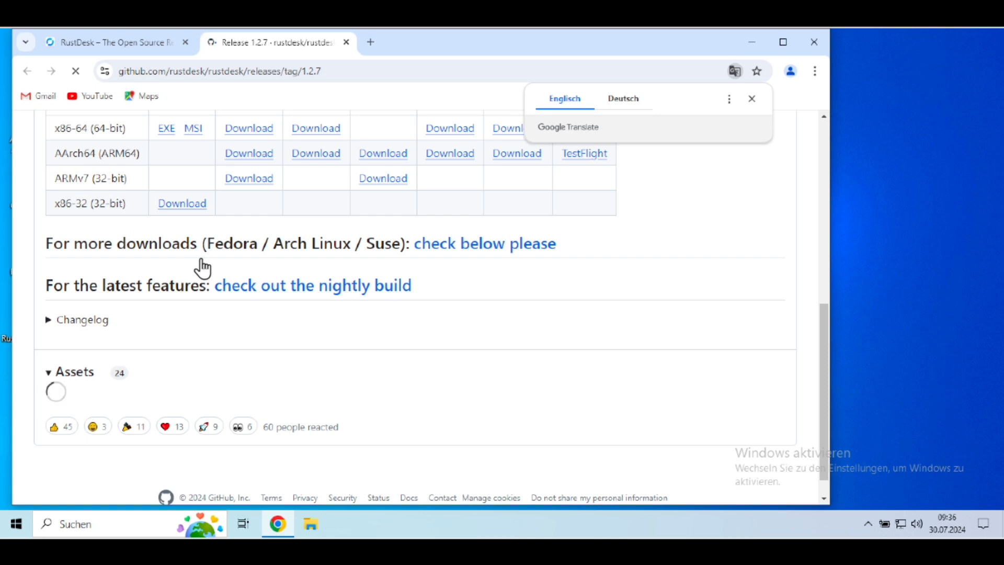
pyautogui.scroll(3, 201, 267)
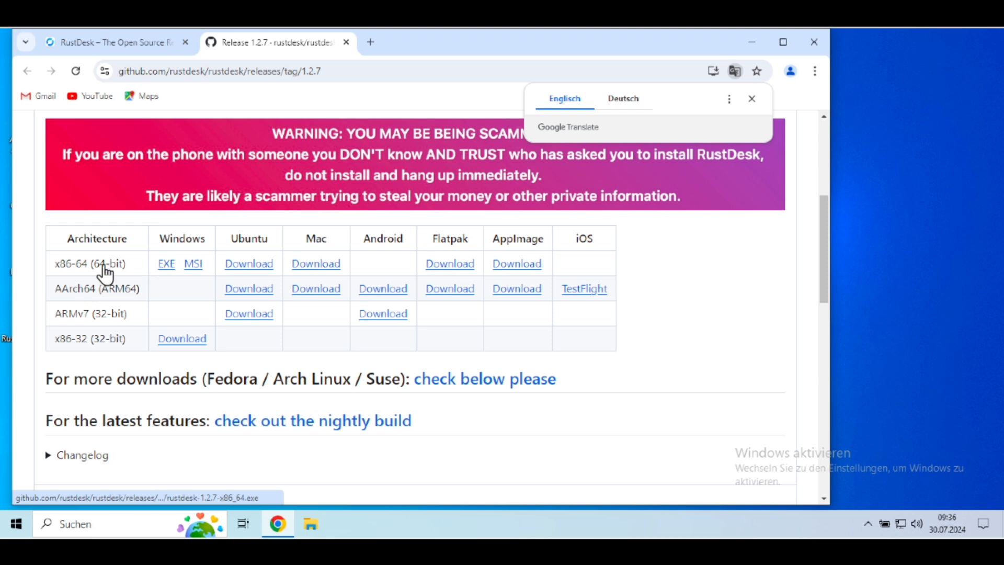
pyautogui.click(168, 266)
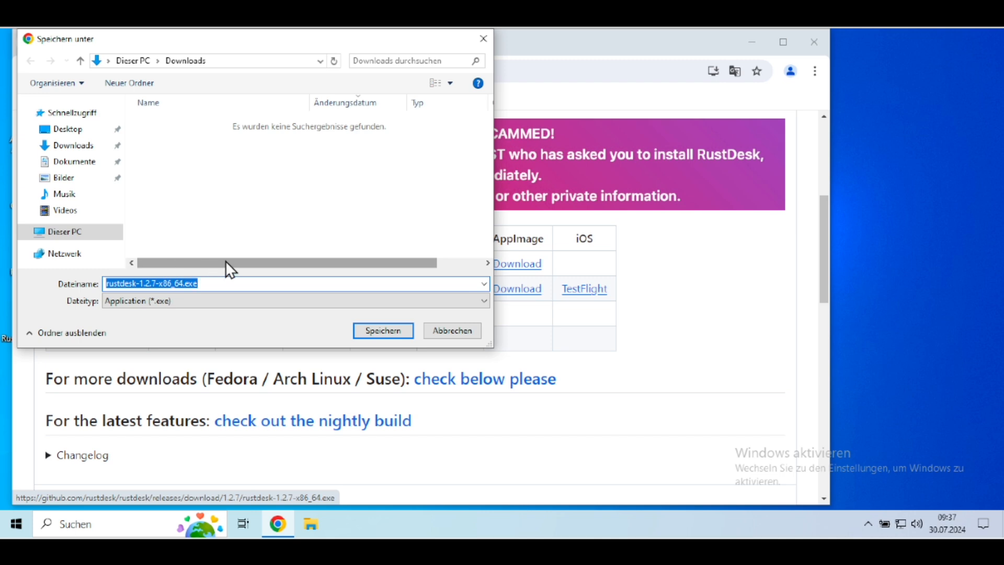
pyautogui.click(64, 129)
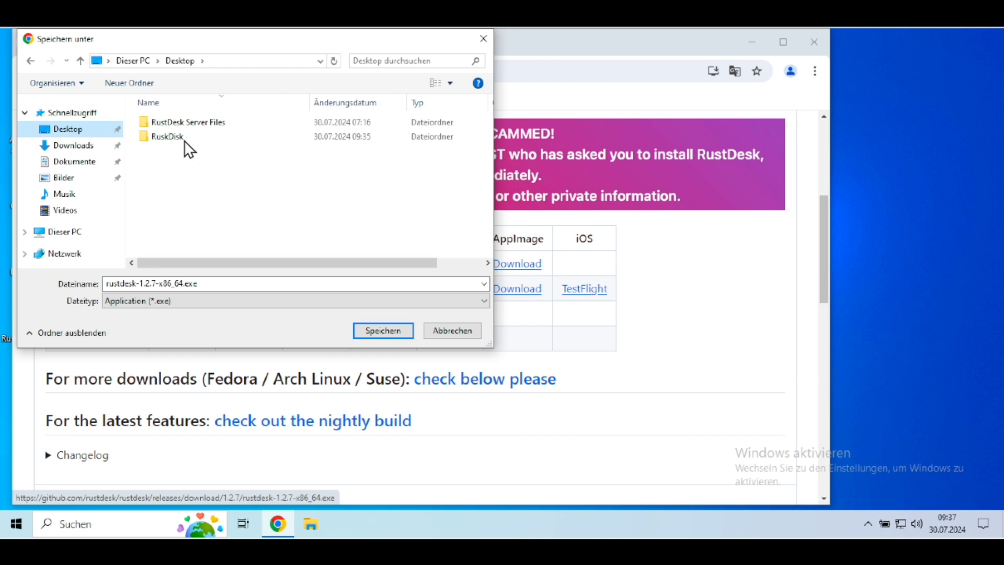
pyautogui.click(184, 137)
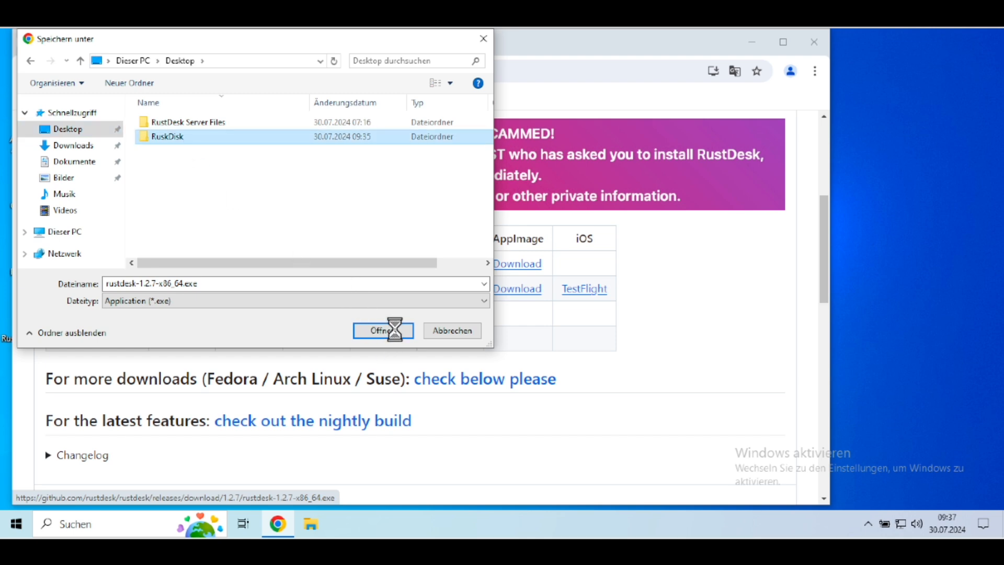
pyautogui.click(396, 331)
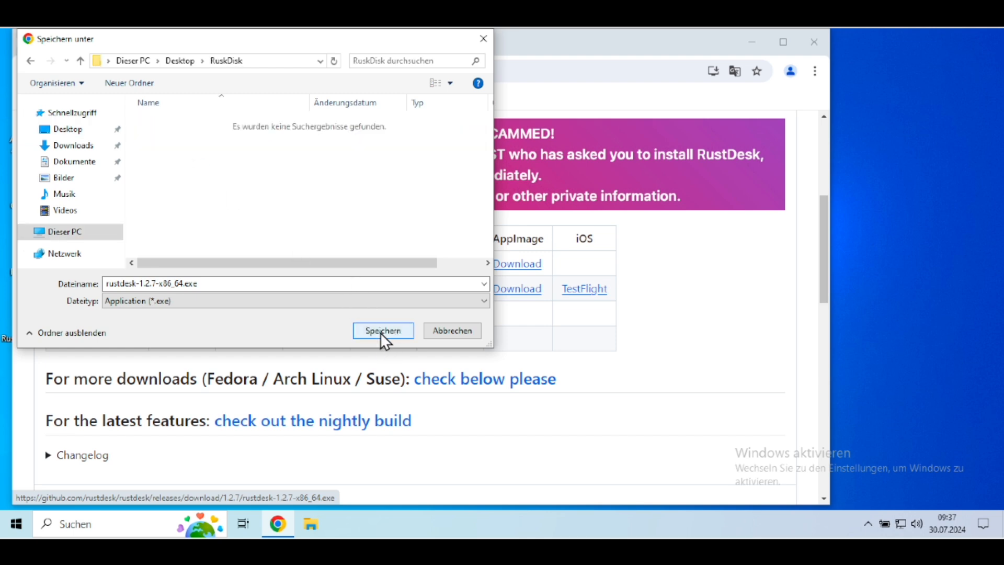
pyautogui.click(384, 331)
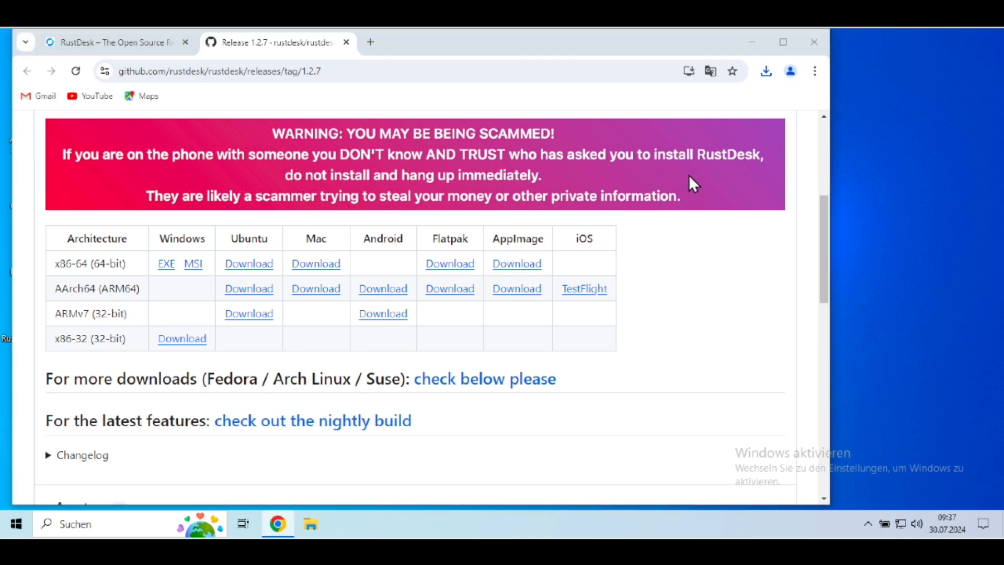
# Step: Return to the desktop, open the RuskDisk folder and select rustdesk-1.2.7-x86_64.exe
pyautogui.press('super+d')
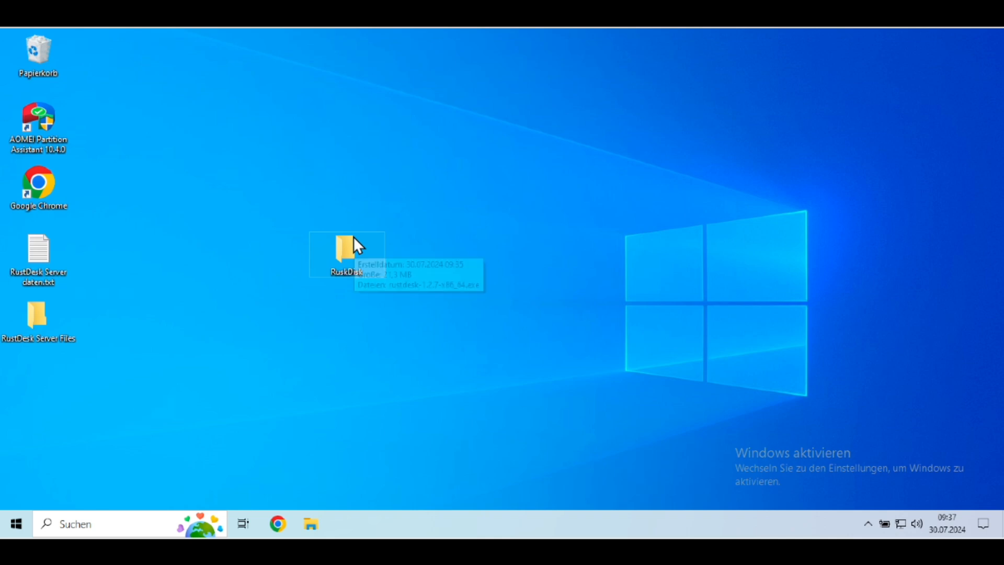
pyautogui.doubleClick(353, 236)
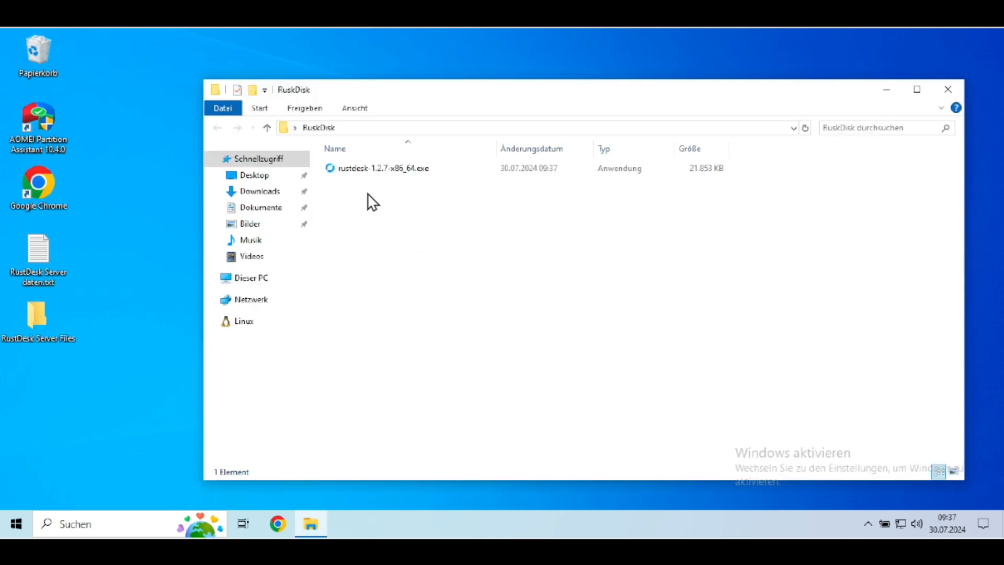
pyautogui.click(370, 168)
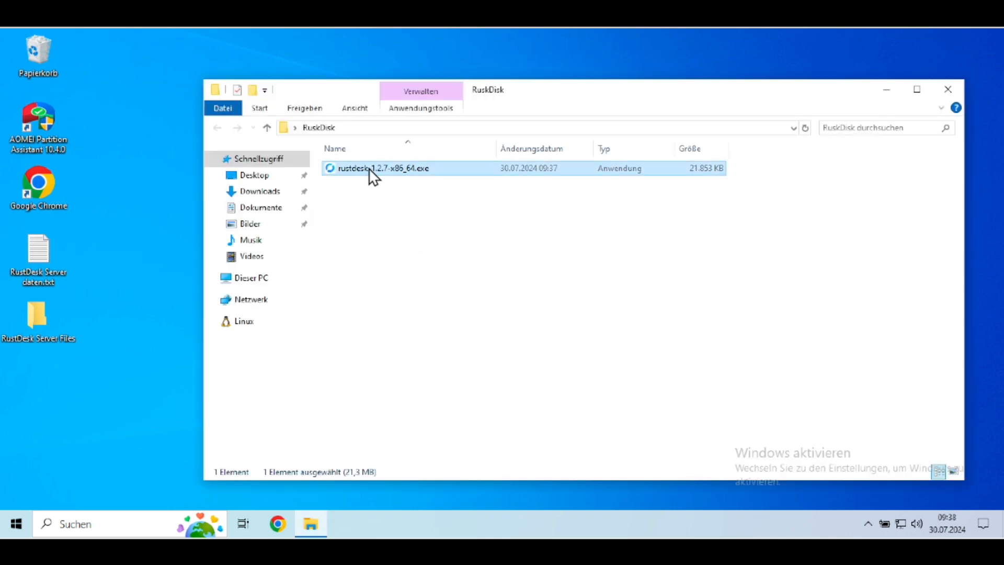
# Step: Rename the downloaded rustdesk-1.2.7-x86_64.exe as rustdesk.exe
pyautogui.click(369, 168)
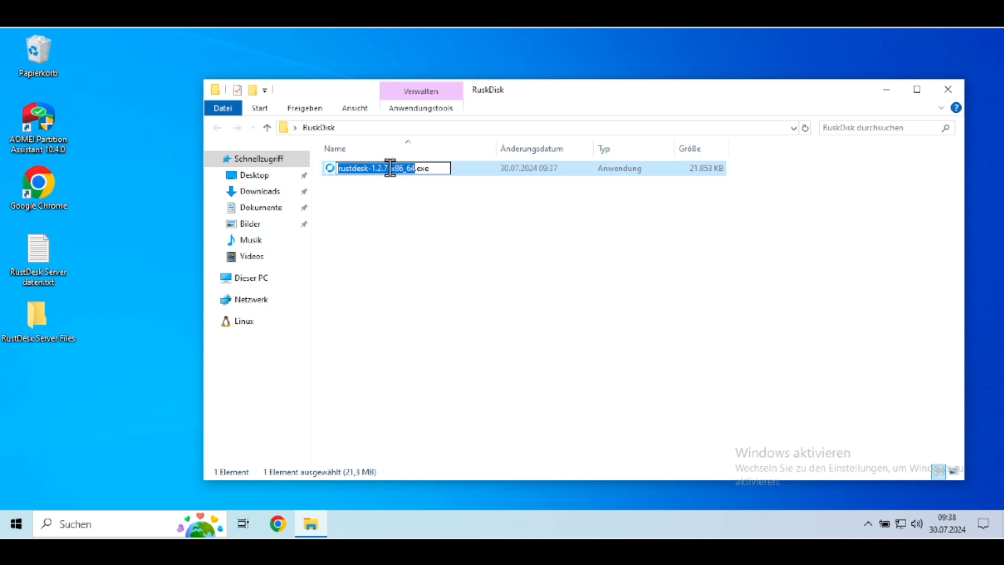
pyautogui.click(391, 168)
pyautogui.press('Delete')
pyautogui.press('Delete')
pyautogui.press('Delete')
pyautogui.press('Delete')
pyautogui.press('Delete')
pyautogui.press('Delete')
pyautogui.press('BackSpace')
pyautogui.press('BackSpace')
pyautogui.press('BackSpace')
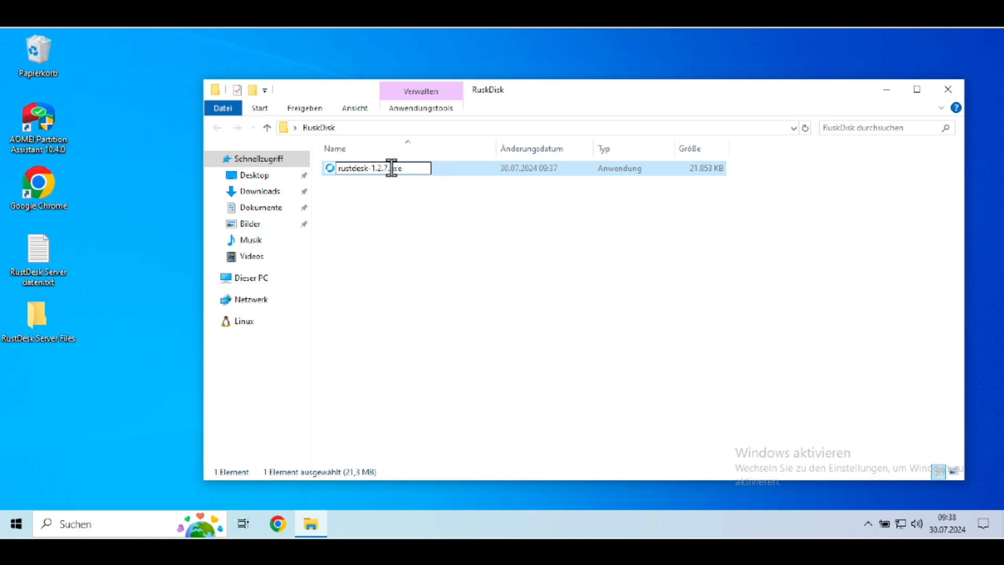
pyautogui.press('BackSpace')
pyautogui.press('BackSpace')
pyautogui.press('BackSpace')
pyautogui.press('BackSpace')
pyautogui.press('BackSpace')
pyautogui.write('k')
pyautogui.press('Return')
# Step: Run rustdesk.exe, then open RustDesk Server daten.txt from the desktop and copy the host address
pyautogui.doubleClick(409, 168)
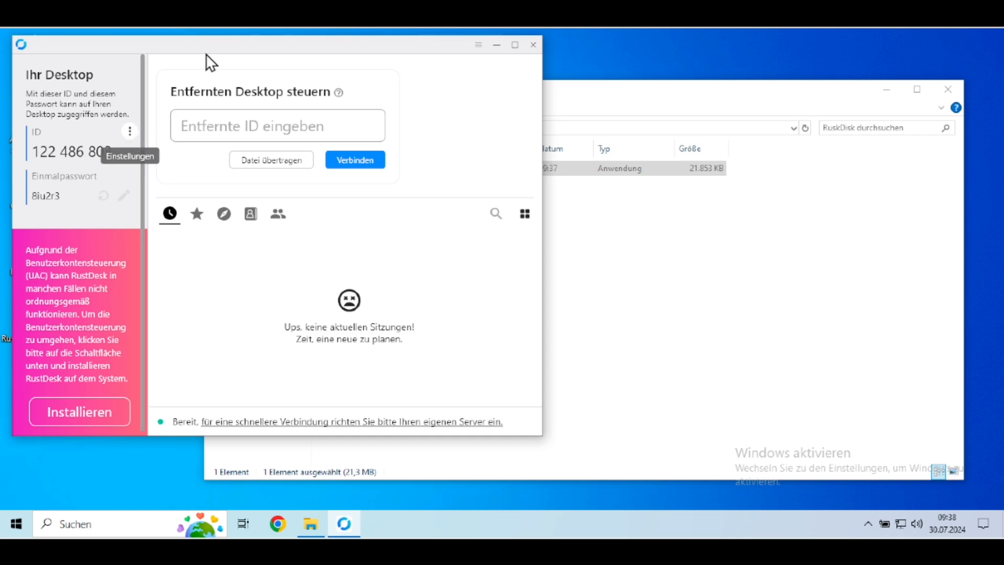
pyautogui.moveTo(247, 48); pyautogui.dragTo(287, 49)
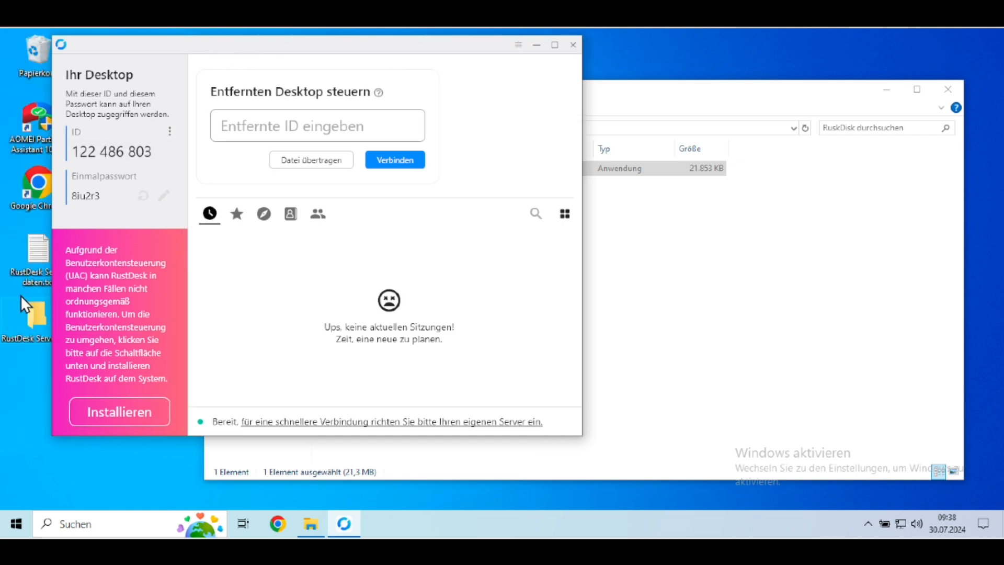
pyautogui.doubleClick(32, 281)
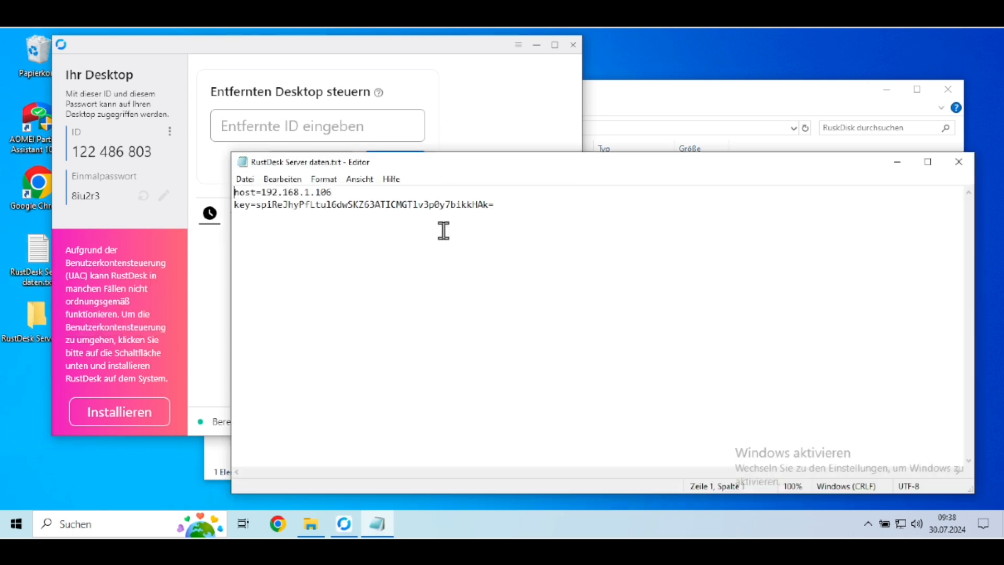
pyautogui.moveTo(352, 193); pyautogui.dragTo(262, 192)
pyautogui.hotkey('ctrl', 'c')
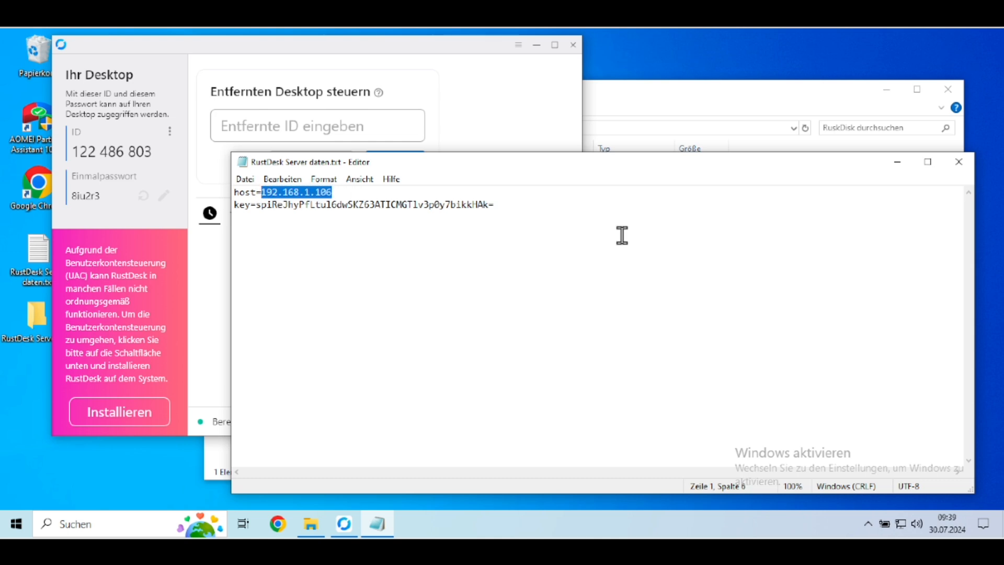
# Step: Open RustDesk's network settings and enter 192.168.1.106 as the ID server
pyautogui.click(169, 131)
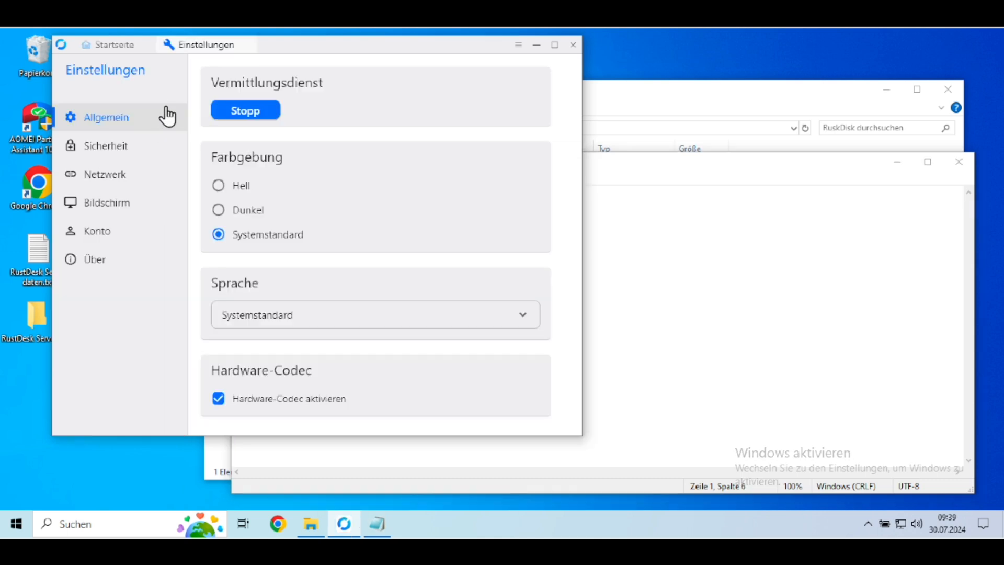
pyautogui.click(120, 177)
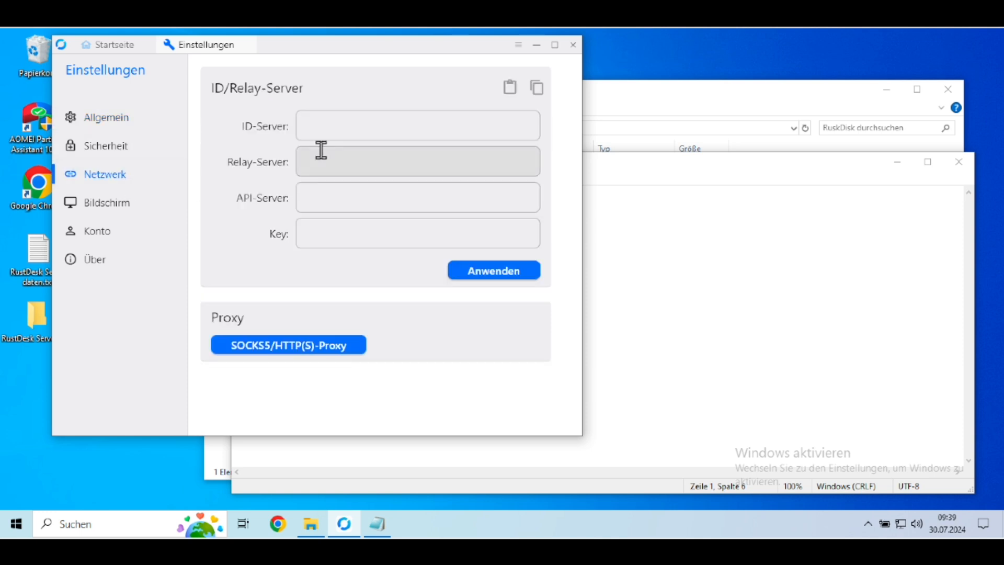
pyautogui.click(336, 125)
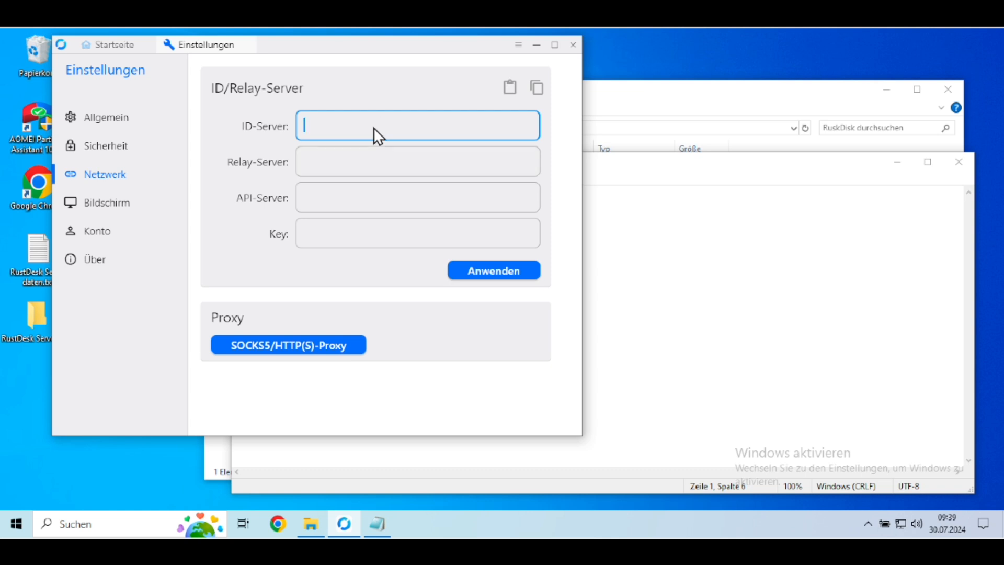
pyautogui.hotkey('ctrl', 'v')
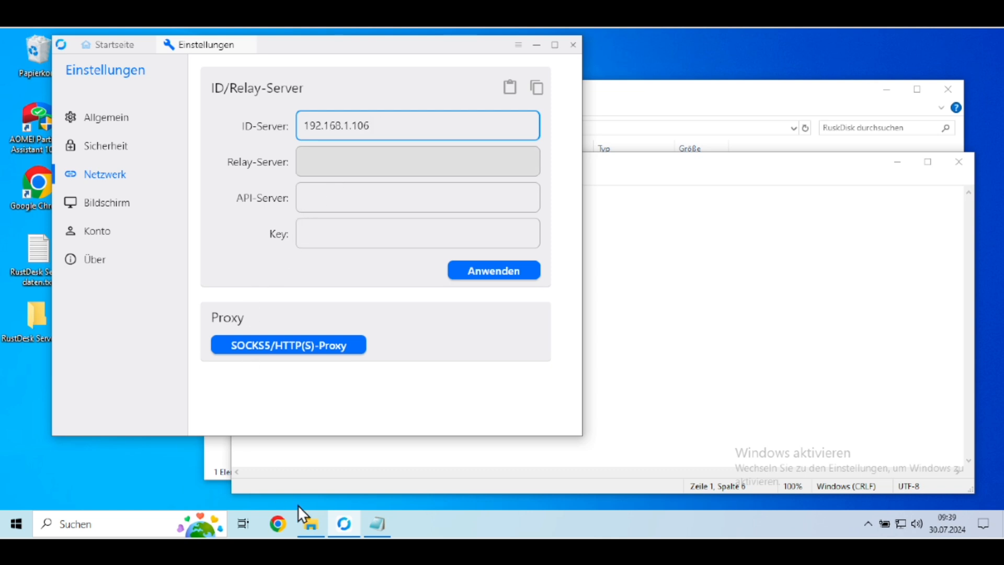
# Step: Copy the server key from RustDesk Server daten.txt into RustDesk's Key field, apply the network settings and close RustDesk
pyautogui.click(372, 527)
pyautogui.moveTo(495, 205); pyautogui.dragTo(258, 209)
pyautogui.hotkey('ctrl', 'c')
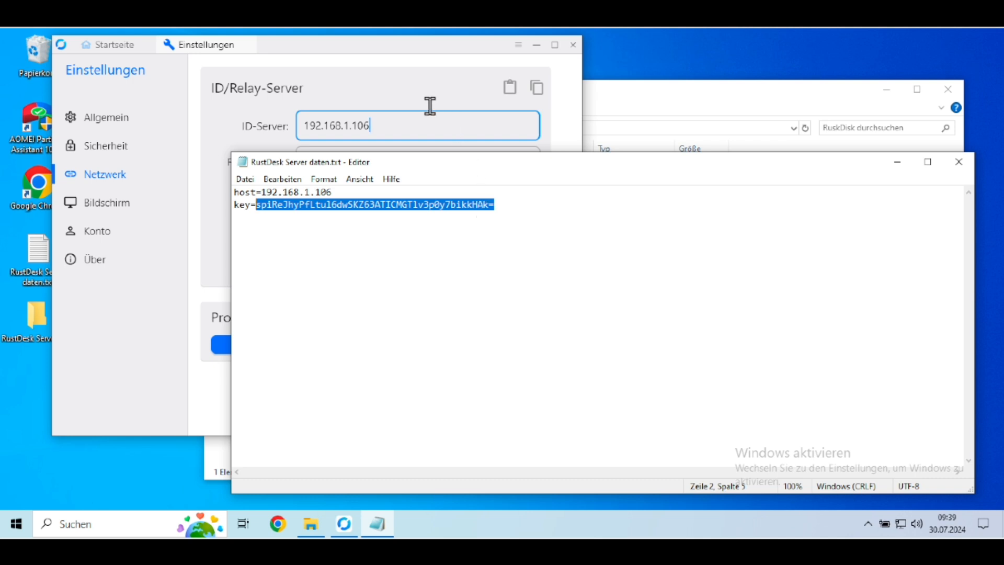
pyautogui.click(386, 151)
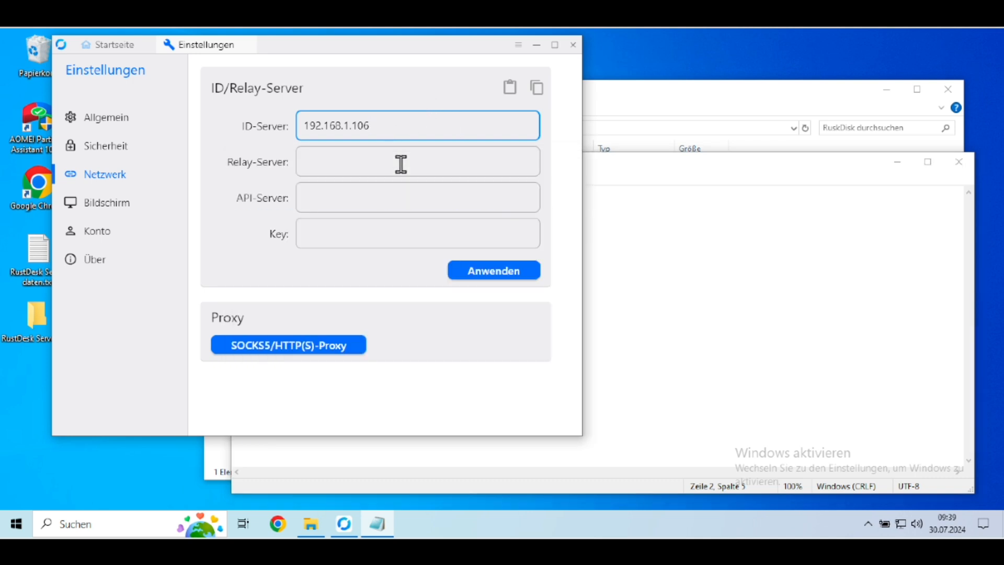
pyautogui.click(355, 240)
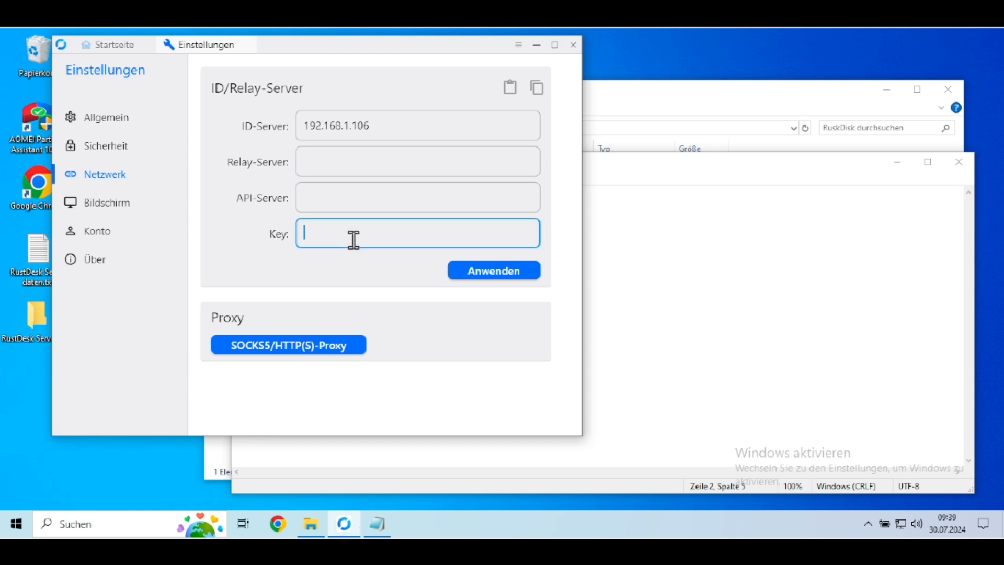
pyautogui.hotkey('ctrl', 'v')
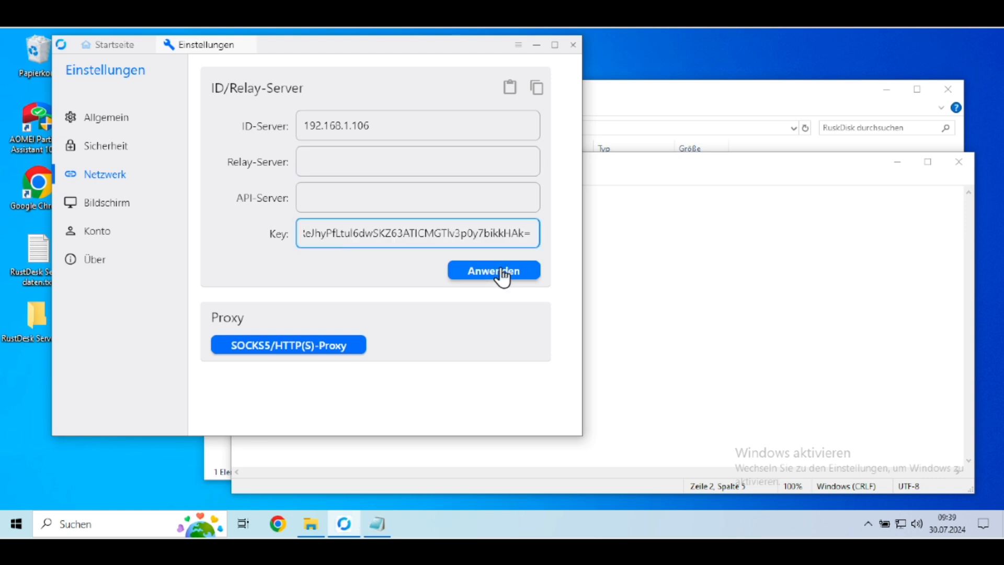
pyautogui.click(502, 272)
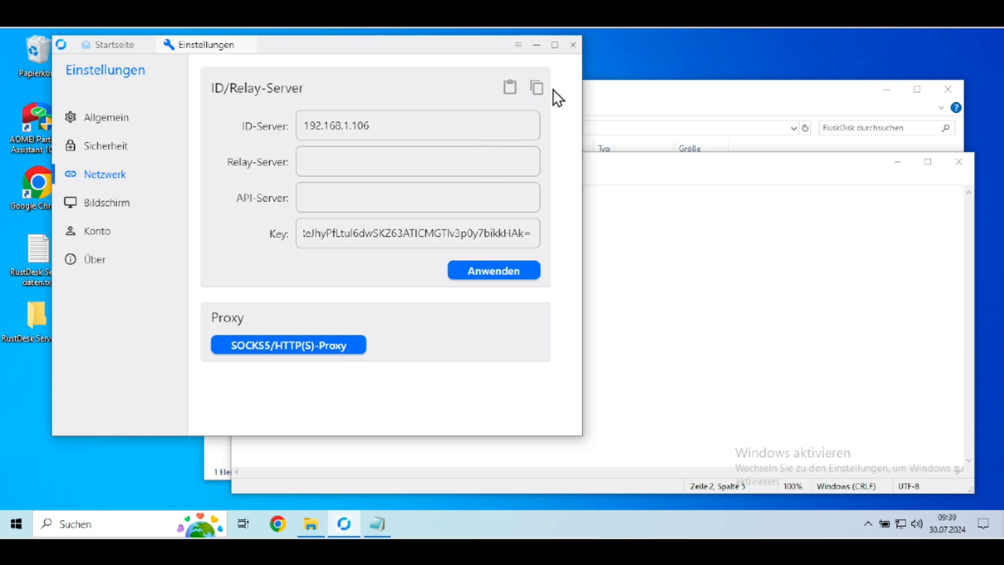
pyautogui.click(579, 51)
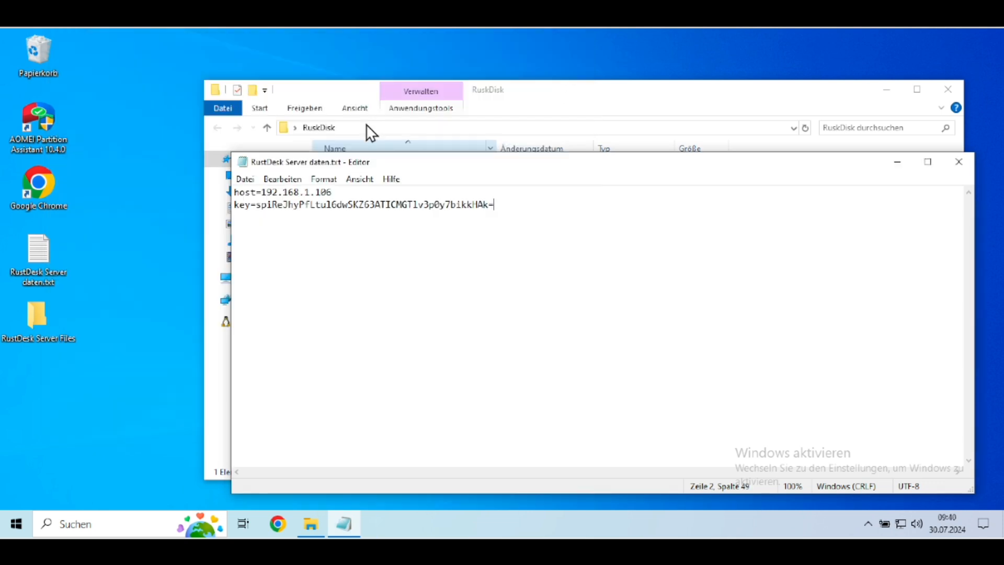
# Step: Open the folder %APPDATA%\RustDesk\config in the file manager
pyautogui.click(347, 127)
pyautogui.click(343, 126)
pyautogui.click(344, 128)
pyautogui.hotkey('ctrl', 'a')
pyautogui.write('%APPDATA%\\RustDesk\\config')
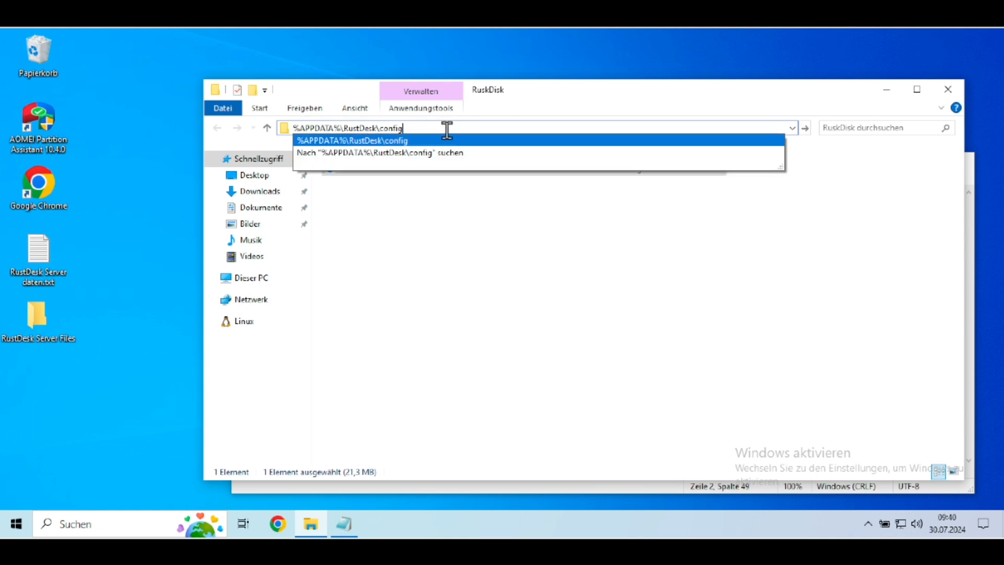
pyautogui.press('Return')
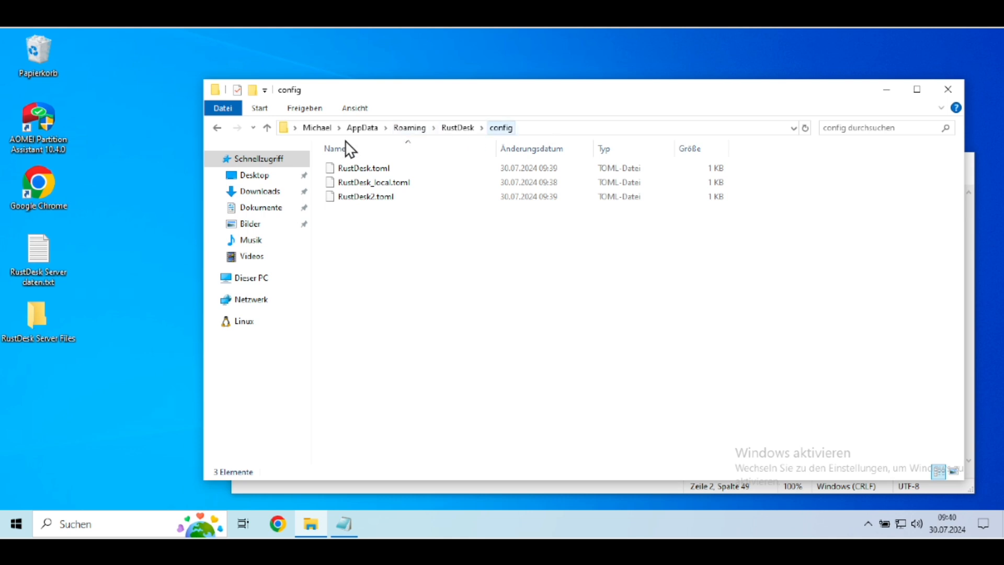
# Step: Select RustDesk_local.toml and RustDesk2.toml in the RustDesk config folder and copy them
pyautogui.click(554, 129)
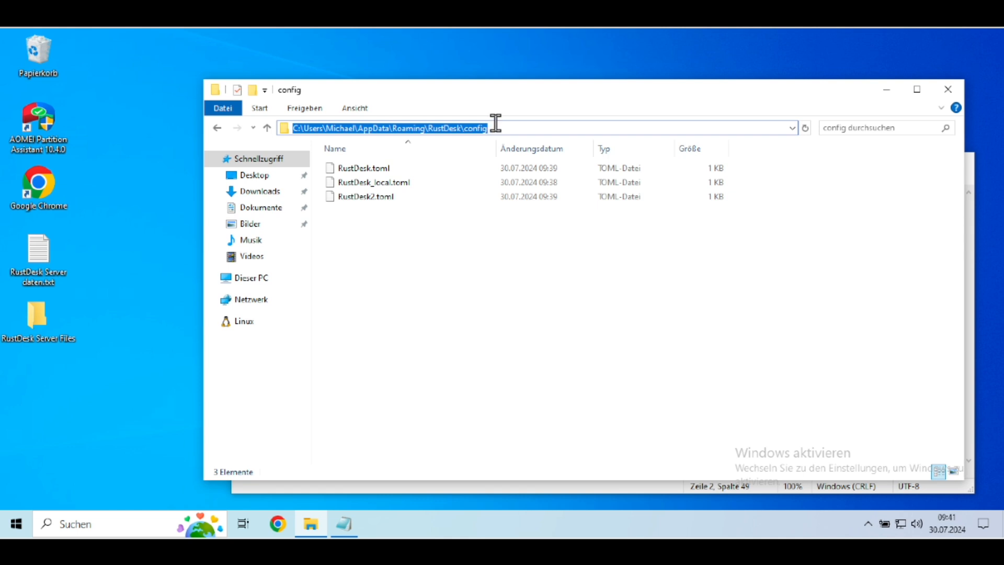
pyautogui.click(497, 238)
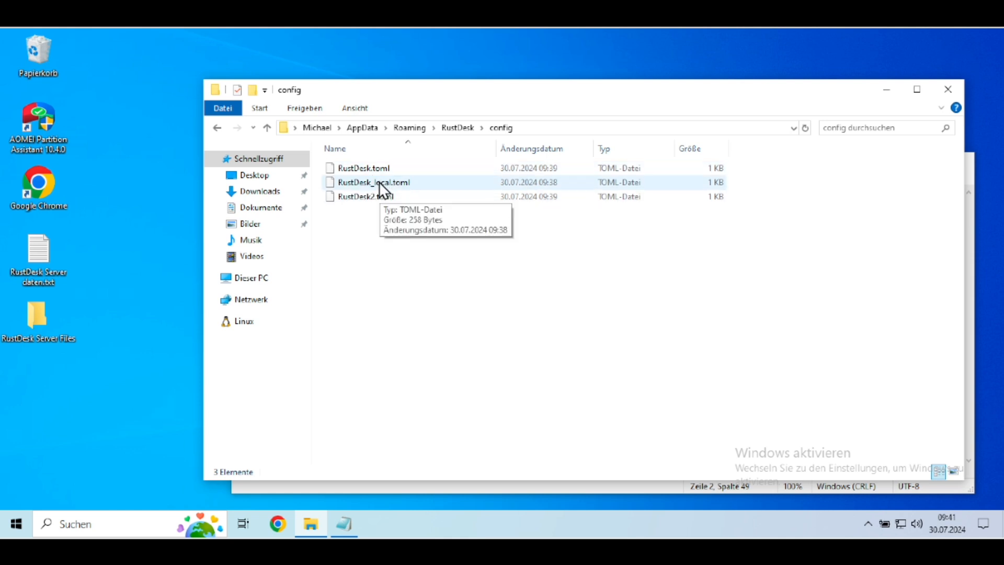
pyautogui.click(424, 185)
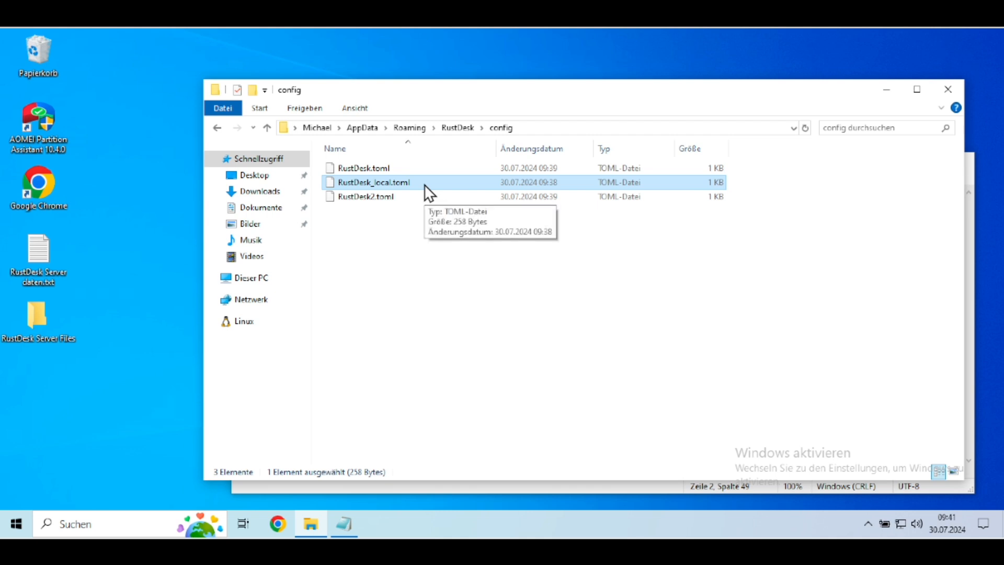
pyautogui.keyDown('ctrl'); pyautogui.click(373, 197); pyautogui.keyUp('ctrl')
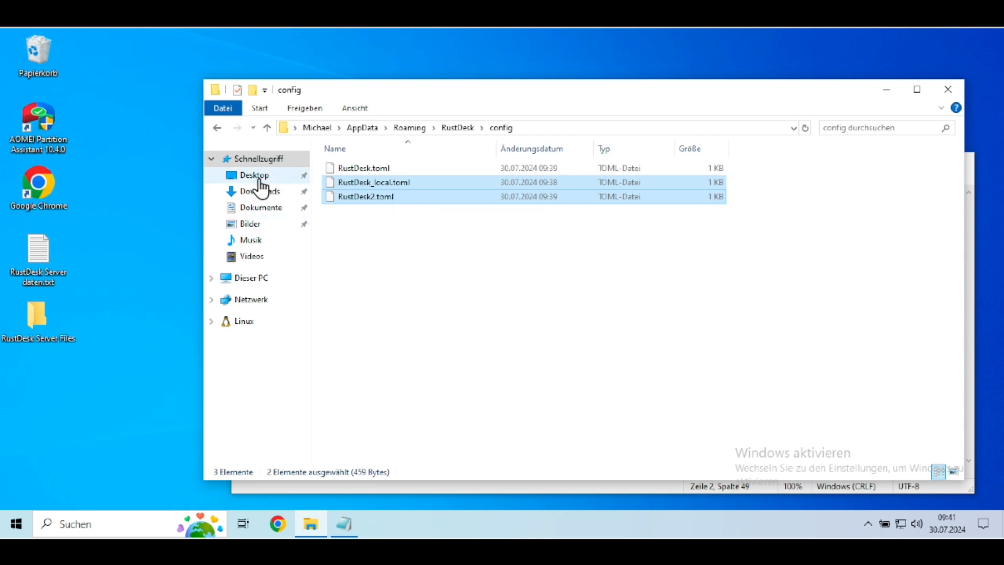
# Step: Go to the desktop's RuskDisk folder and create a new subfolder named config
pyautogui.click(376, 170)
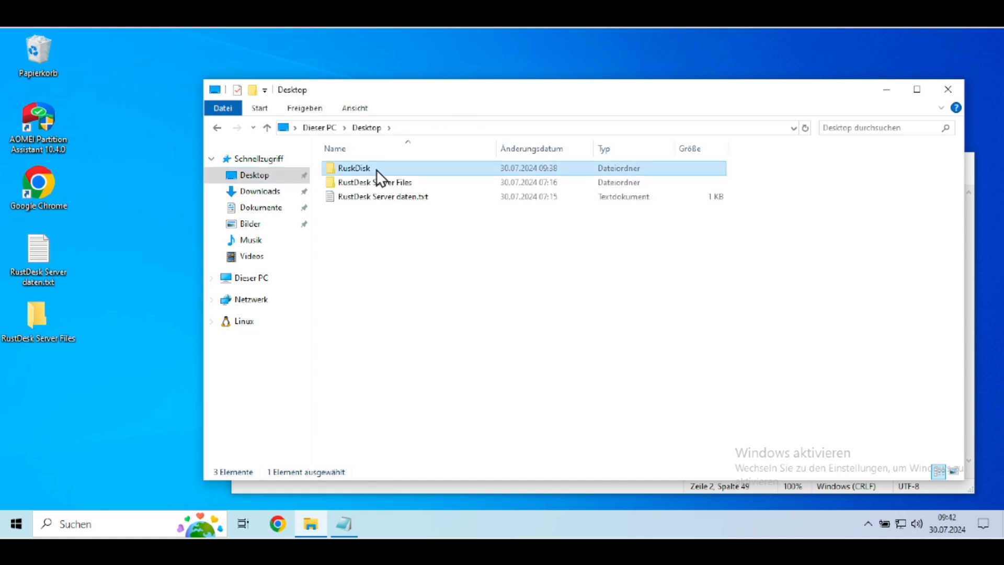
pyautogui.rightClick(401, 257)
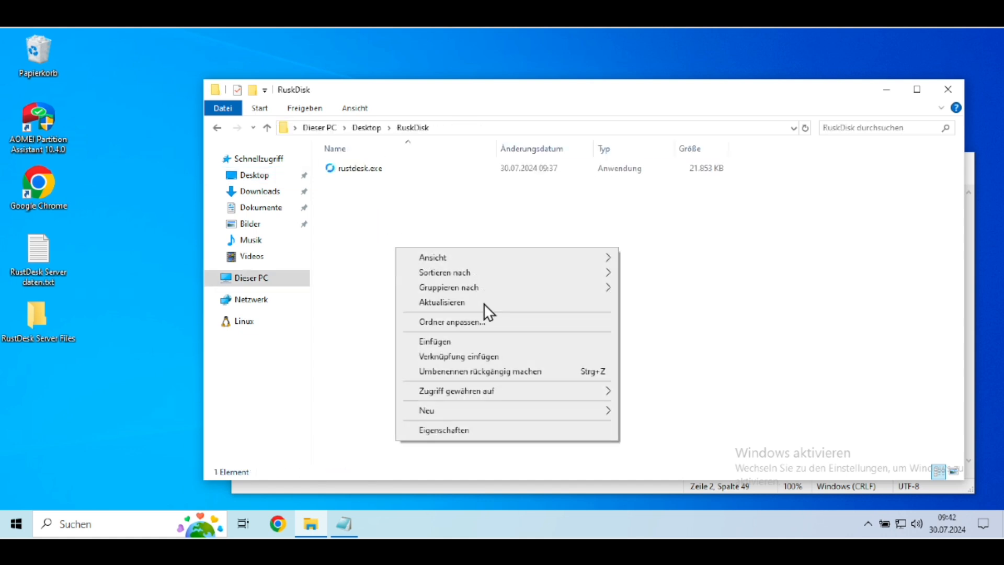
pyautogui.moveTo(569, 411)
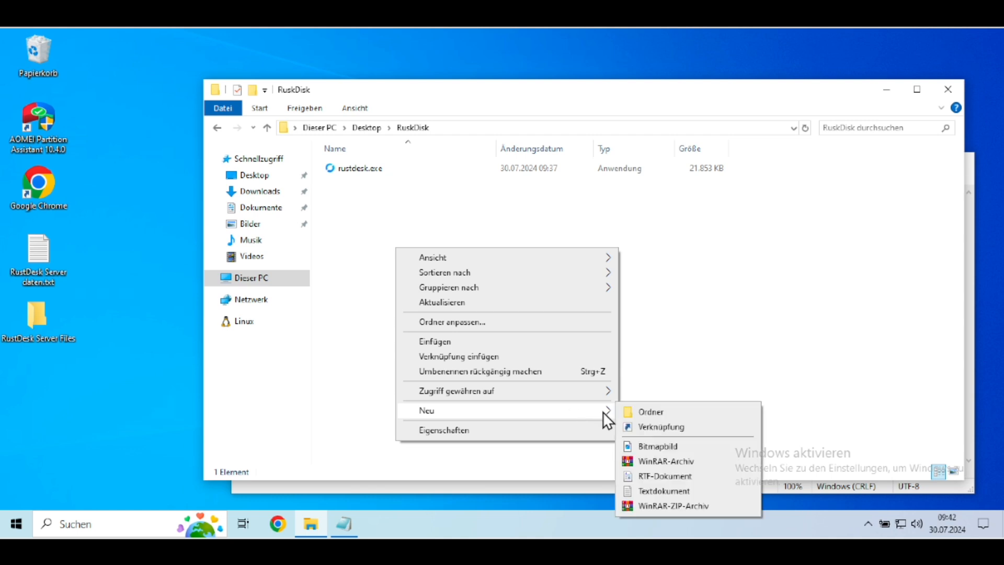
pyautogui.click(676, 416)
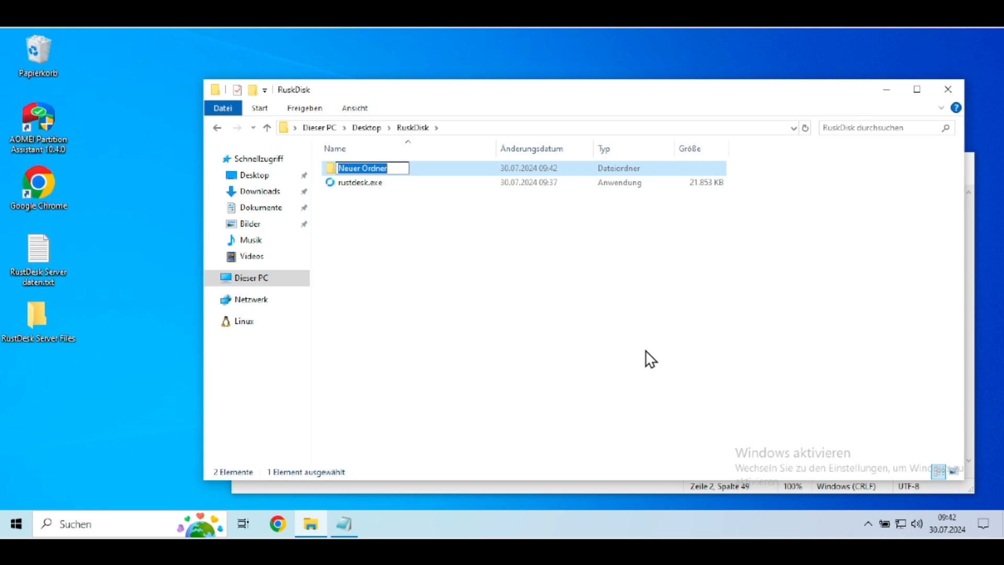
pyautogui.write('con')
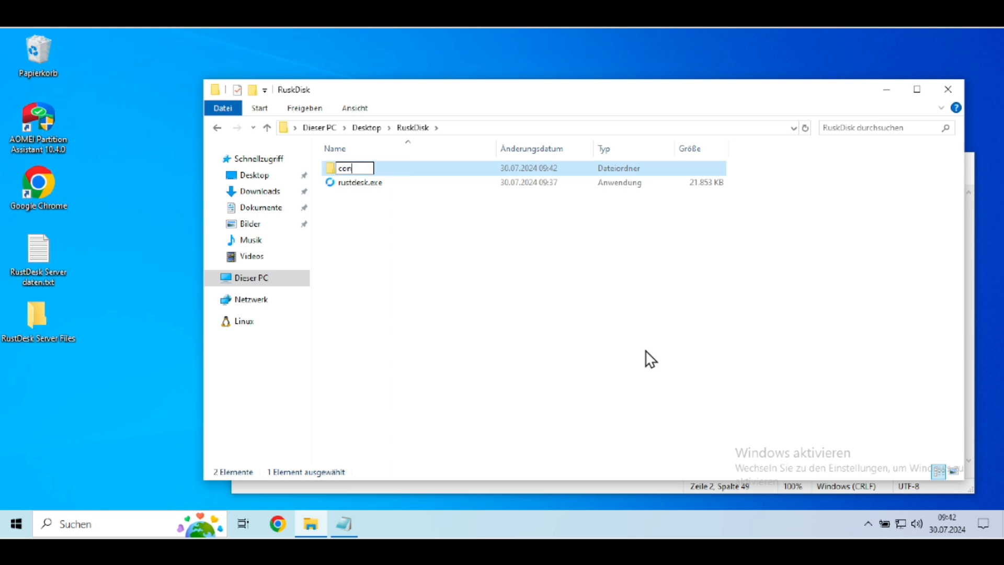
pyautogui.write('fig')
pyautogui.press('Return')
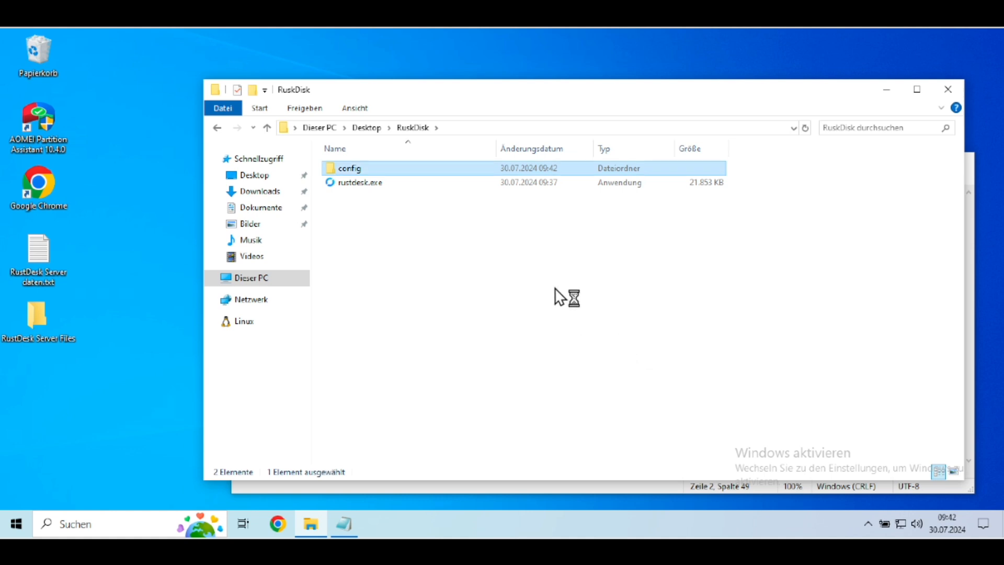
# Step: Paste RustDesk_local.toml and RustDesk2.toml into the new config folder and return to the RuskDisk folder
pyautogui.rightClick(440, 239)
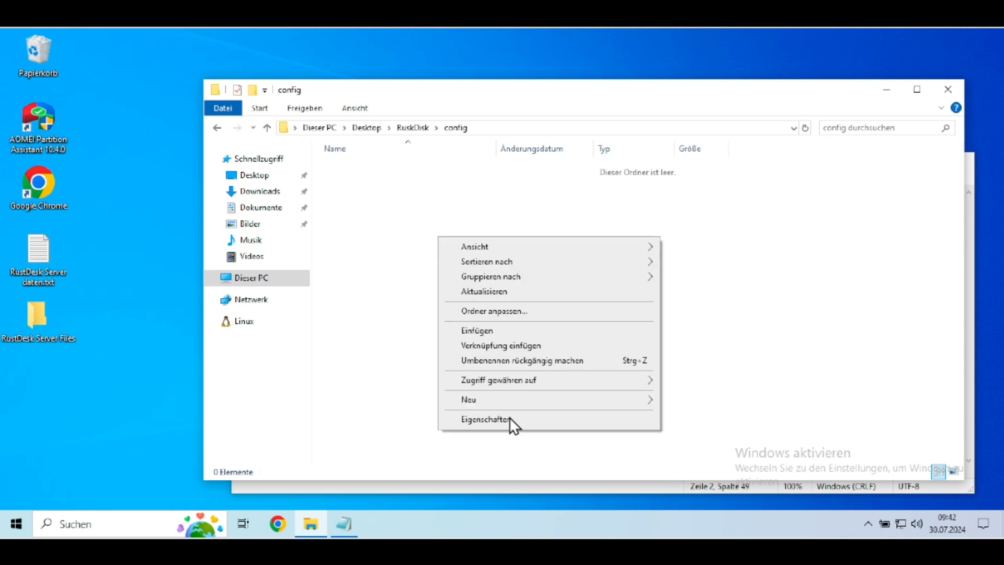
pyautogui.click(504, 328)
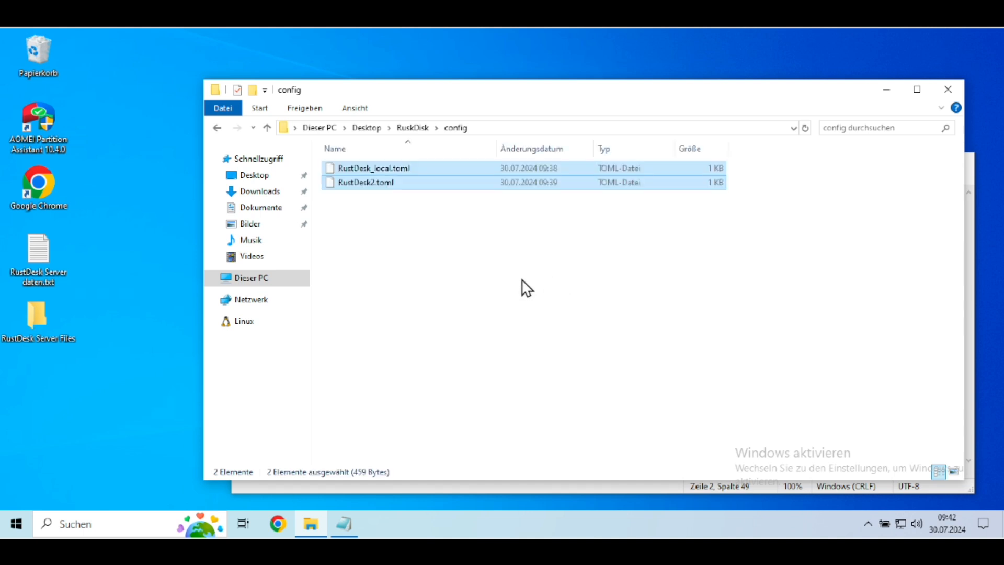
pyautogui.click(263, 126)
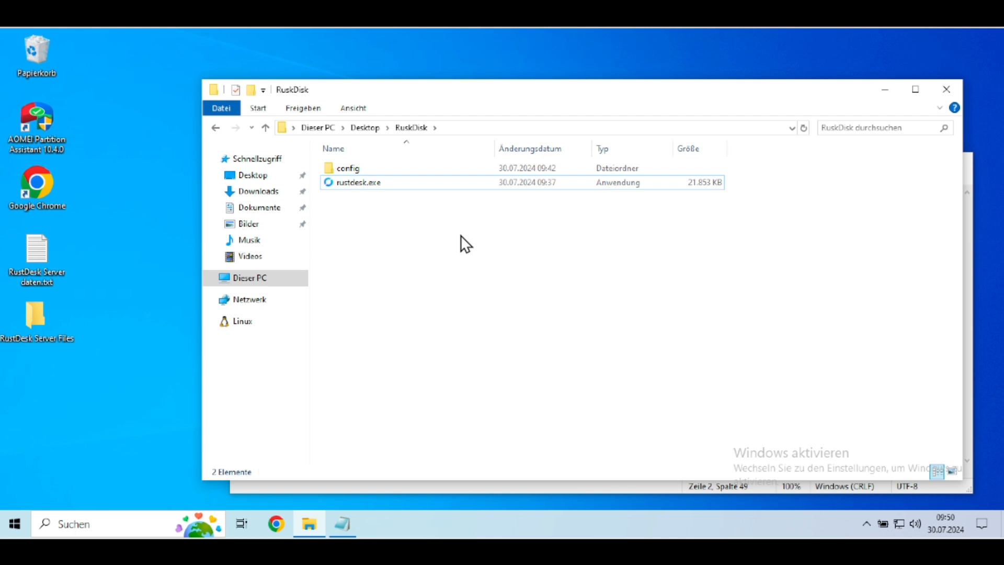
# Step: Create a new text document in the RuskDisk folder and rename it rustdesk.cmd, accepting the extension change
pyautogui.rightClick(412, 214)
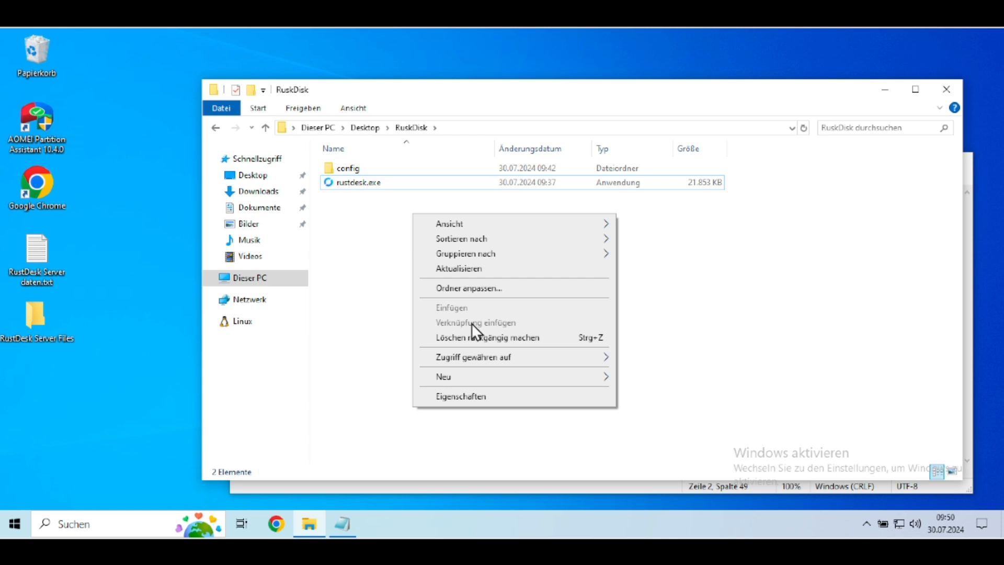
pyautogui.moveTo(573, 374)
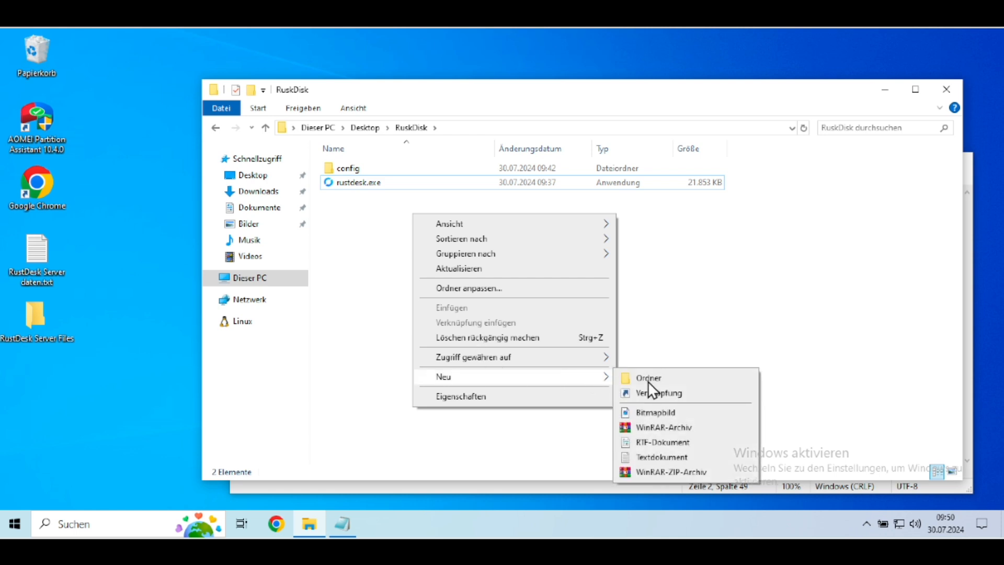
pyautogui.click(655, 455)
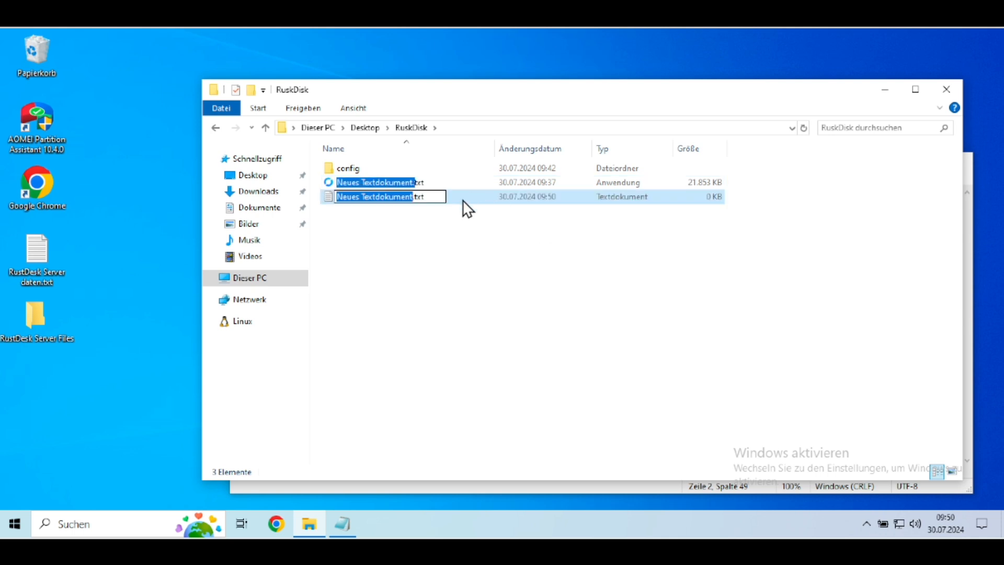
pyautogui.hotkey('shift', 'Right')
pyautogui.hotkey('shift', 'Right')
pyautogui.hotkey('shift', 'Right')
pyautogui.hotkey('shift', 'Right')
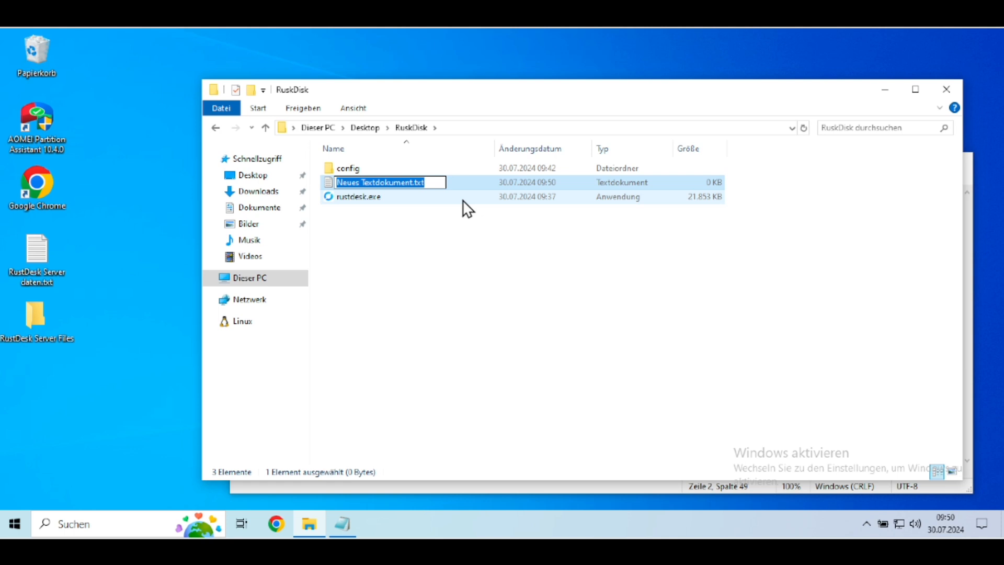
pyautogui.write('rus')
pyautogui.write('tdesk')
pyautogui.write('.com')
pyautogui.press('BackSpace')
pyautogui.press('BackSpace')
pyautogui.write('md')
pyautogui.press('Return')
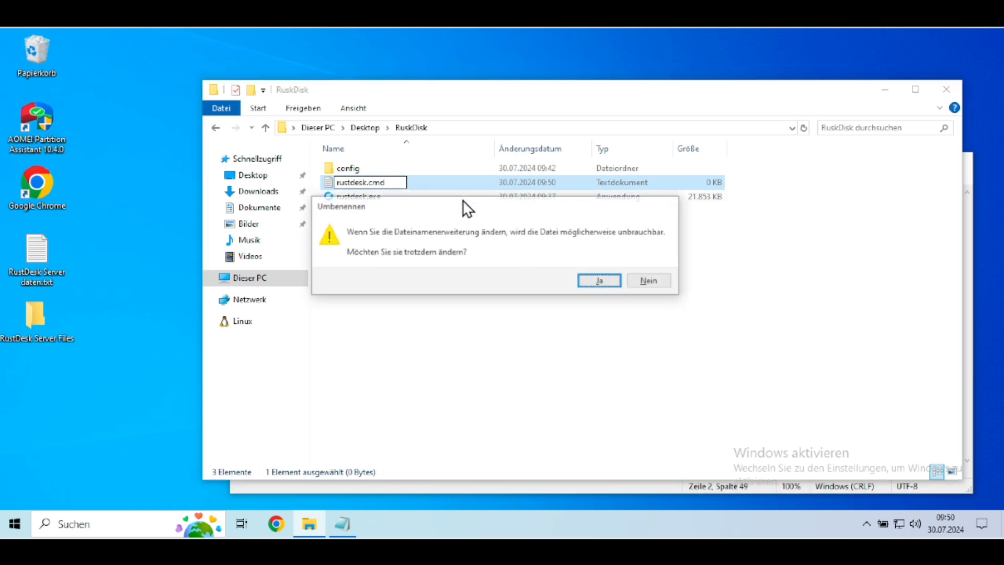
pyautogui.click(588, 276)
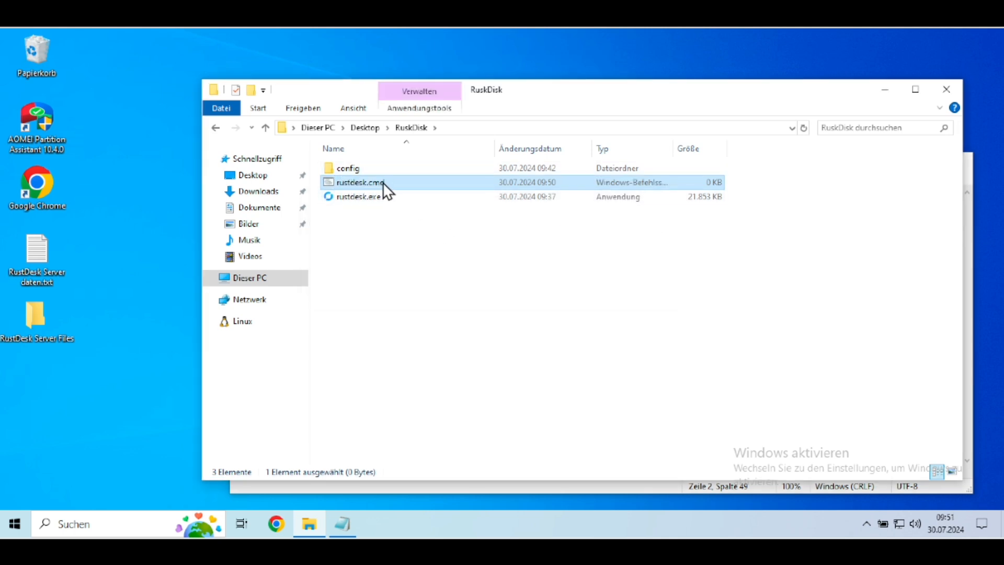
# Step: Paste the copied RustDesk launch script into rustdesk.cmd, save it, and close both open text files
pyautogui.doubleClick(384, 181)
pyautogui.rightClick(383, 181)
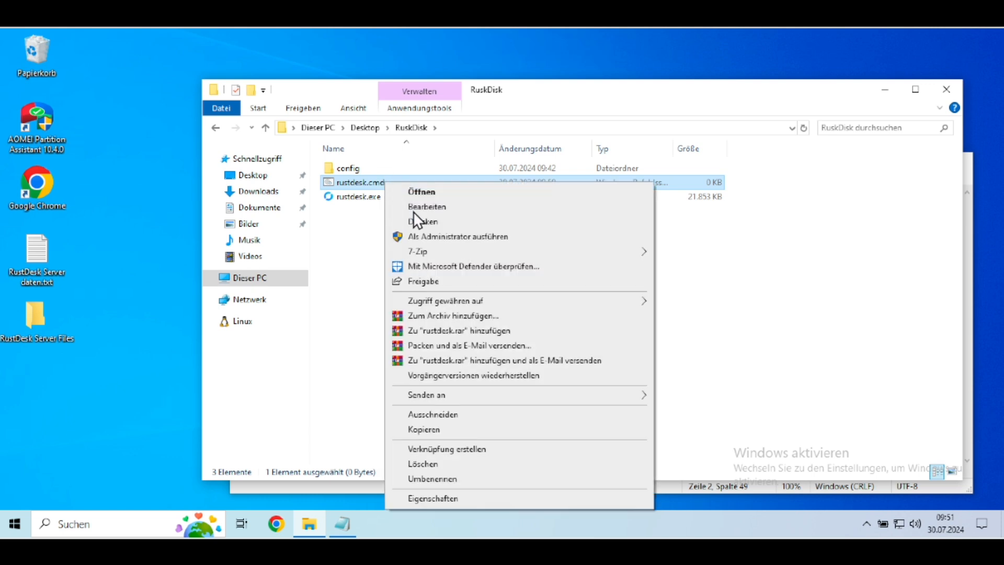
pyautogui.click(413, 208)
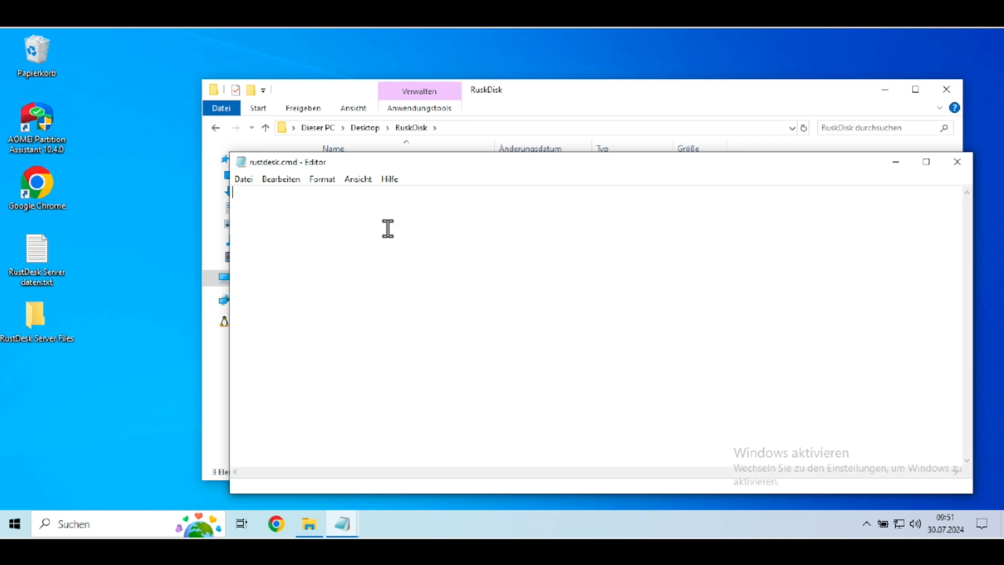
pyautogui.rightClick(388, 229)
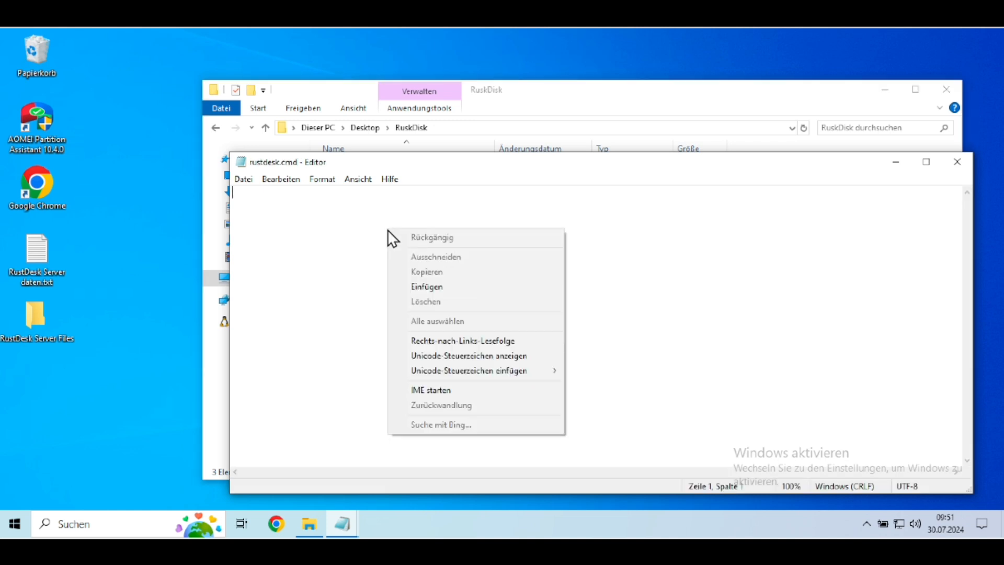
pyautogui.click(432, 286)
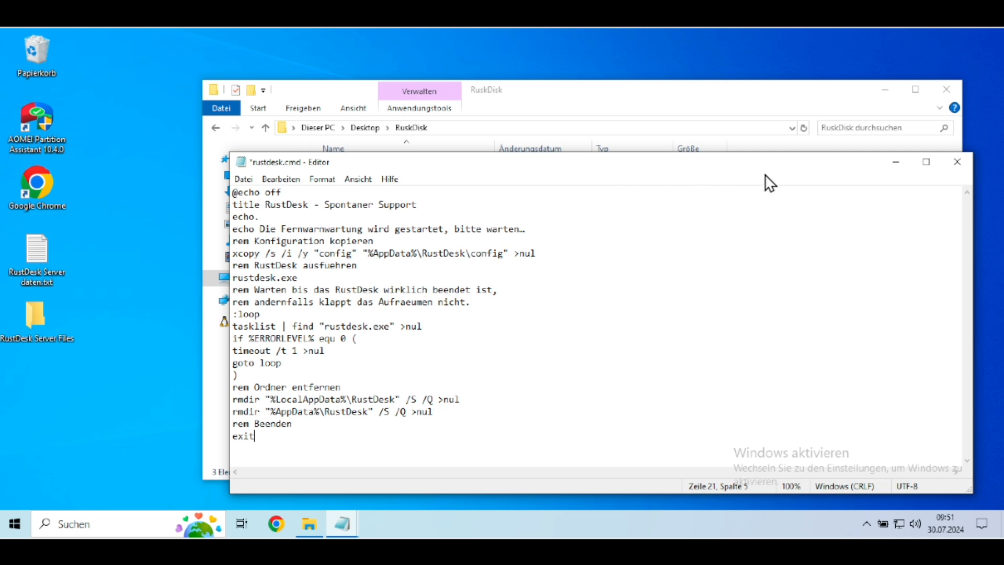
pyautogui.click(956, 161)
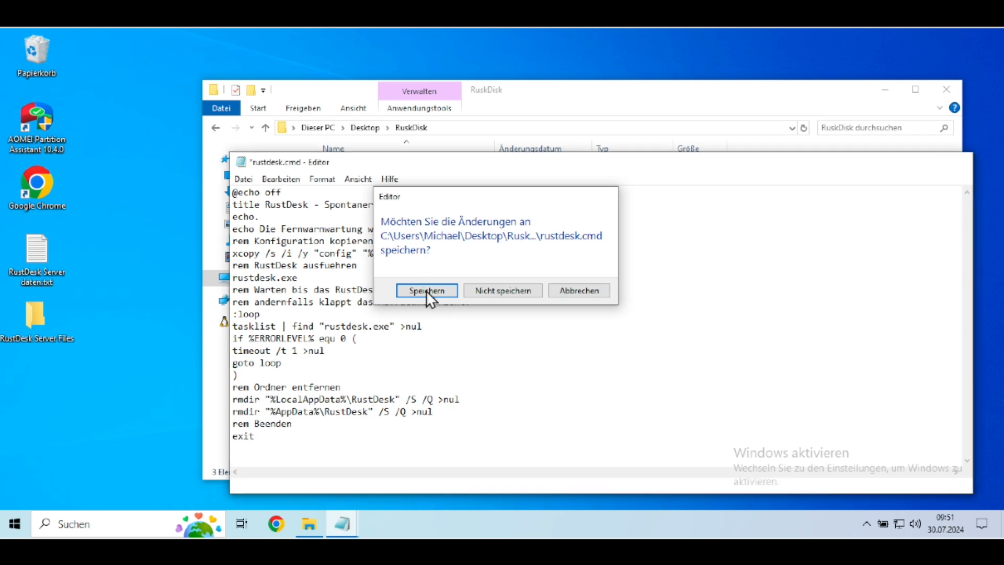
pyautogui.click(426, 290)
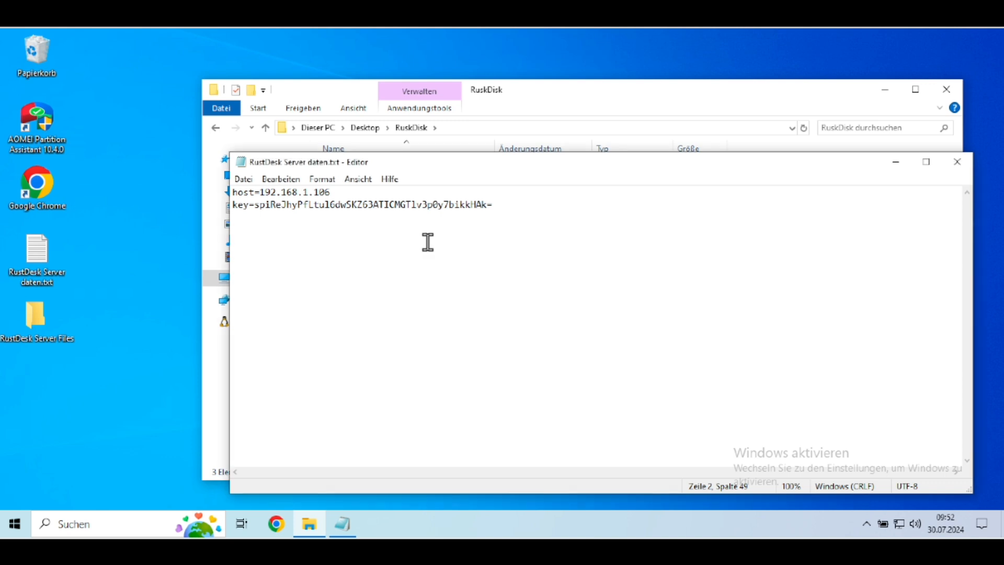
pyautogui.click(958, 163)
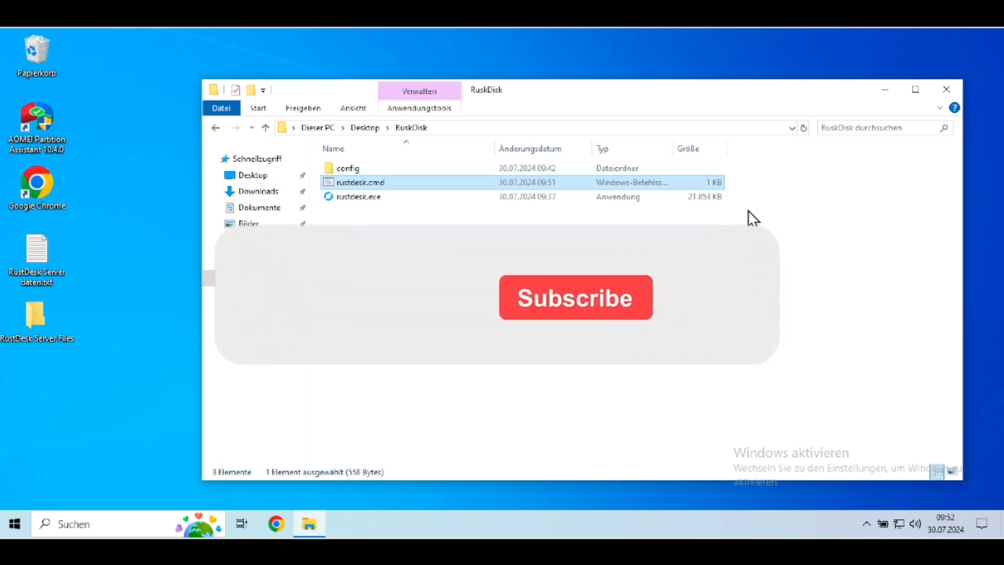
# Step: Set up a WinRAR archive of config, rustdesk.cmd and rustdesk.exe as a self-extracting archive in RAR format
pyautogui.click(358, 169)
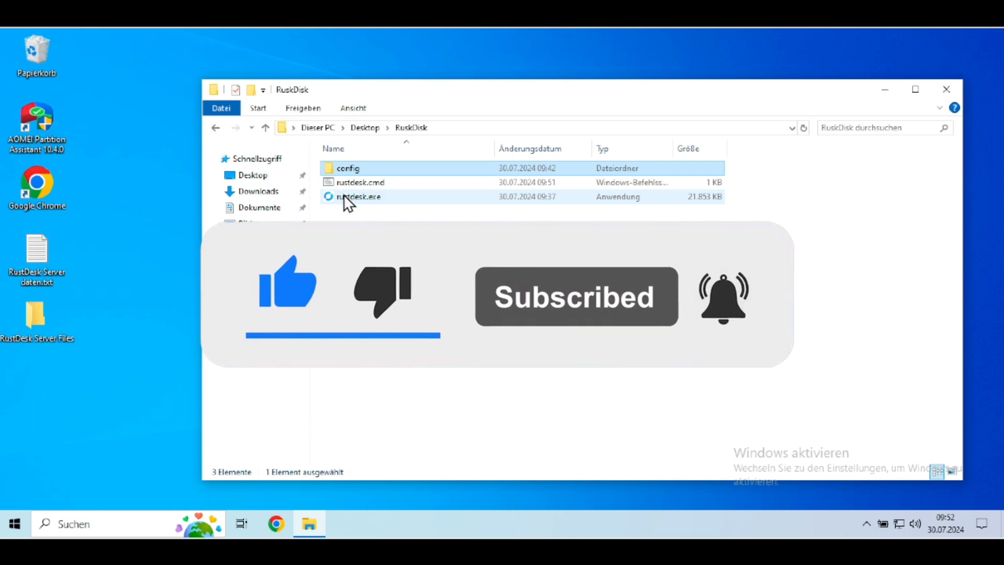
pyautogui.hotkey('ctrl', 'a')
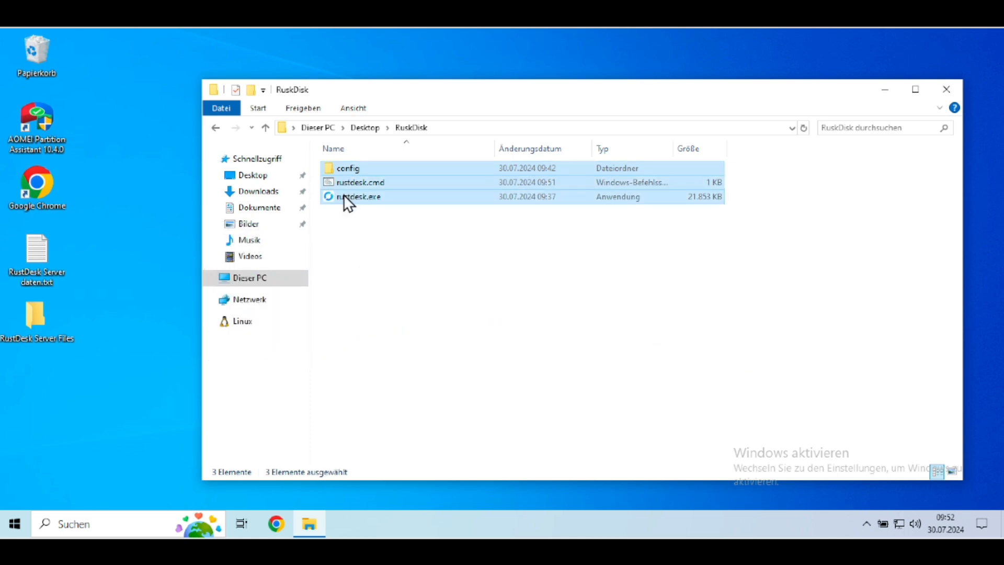
pyautogui.rightClick(344, 195)
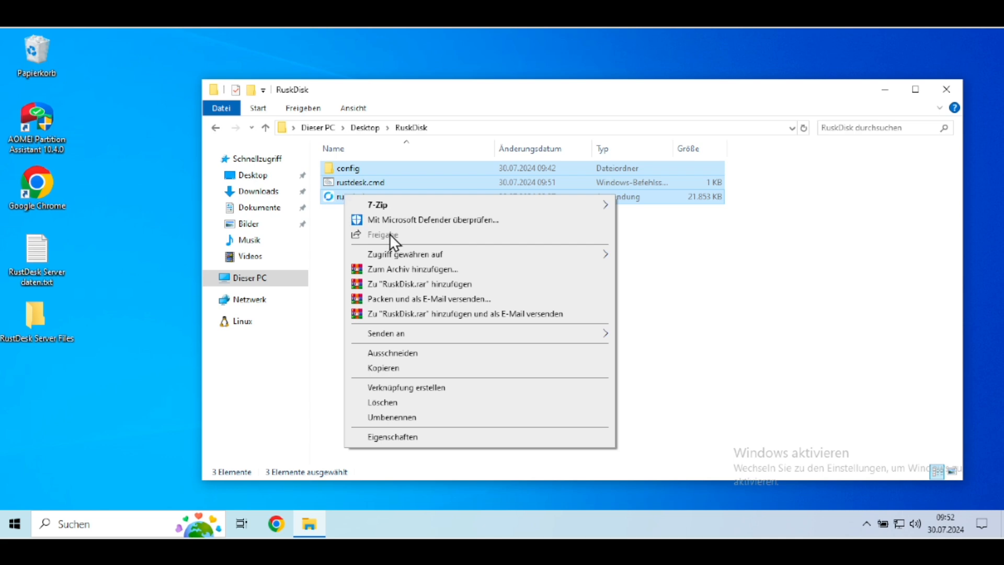
pyautogui.click(425, 270)
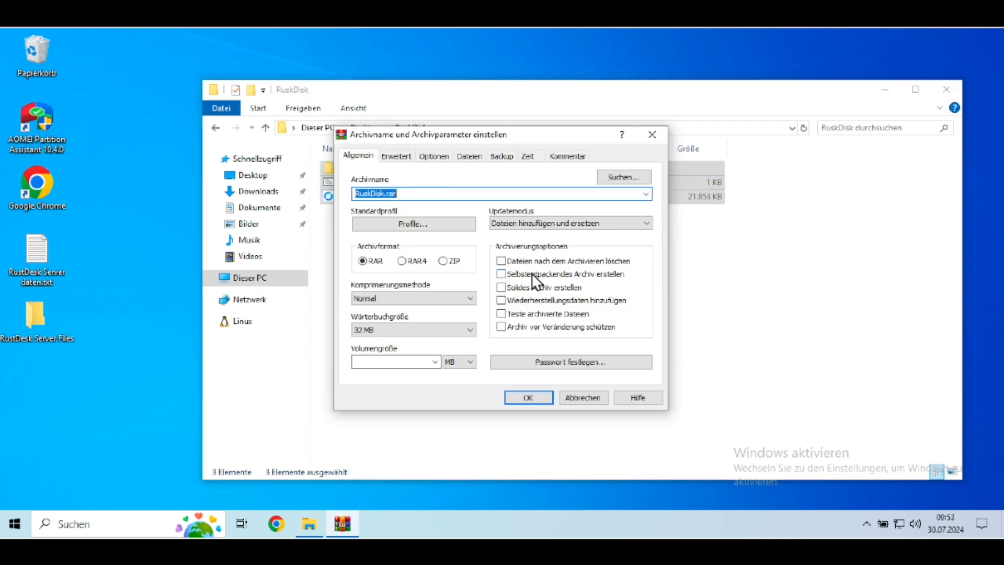
pyautogui.click(547, 273)
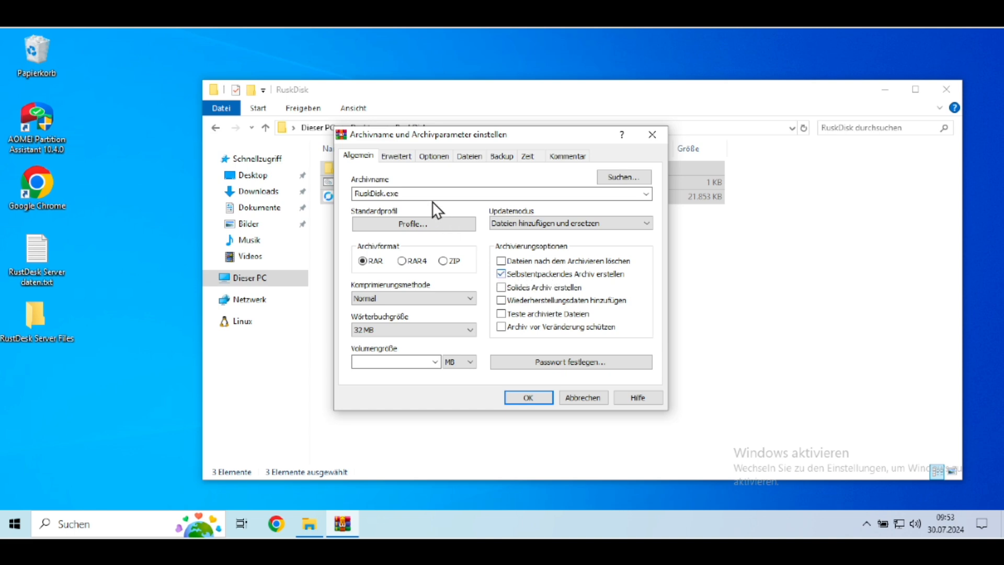
# Step: Name the self-extracting archive RuskDisk mit Serververbindung.exe
pyautogui.doubleClick(389, 195)
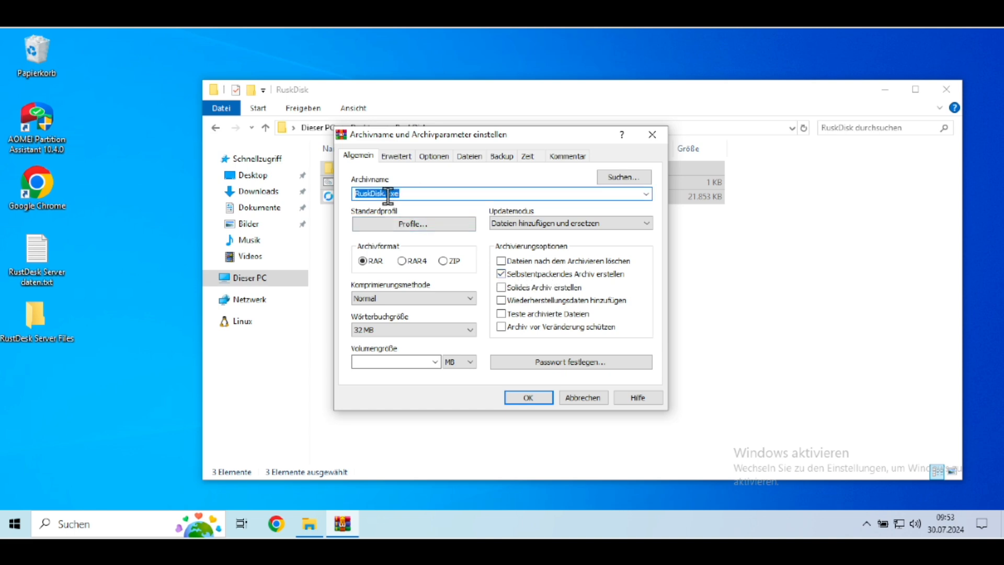
pyautogui.click(388, 194)
pyautogui.write('mit Serververbindung')
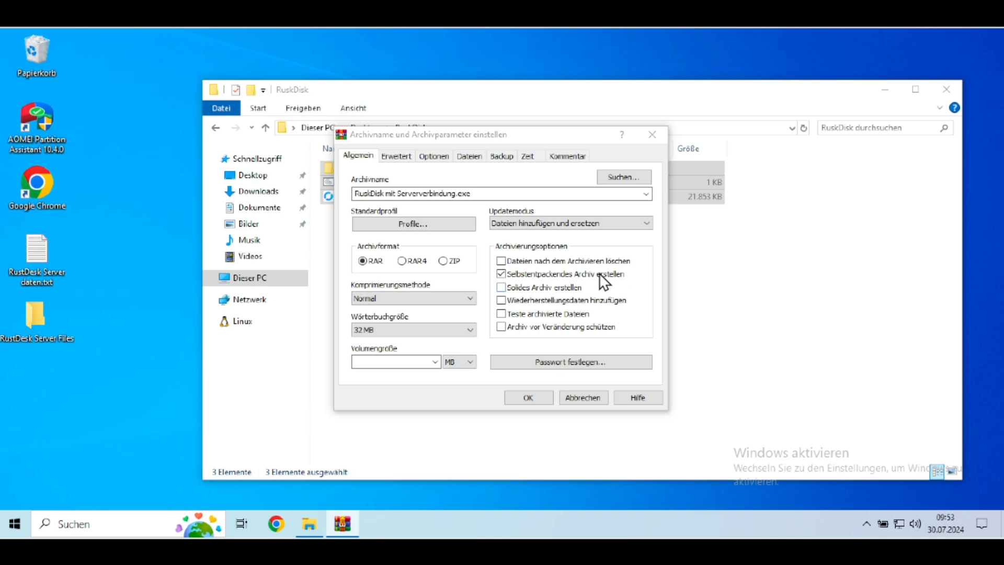
pyautogui.click(697, 209)
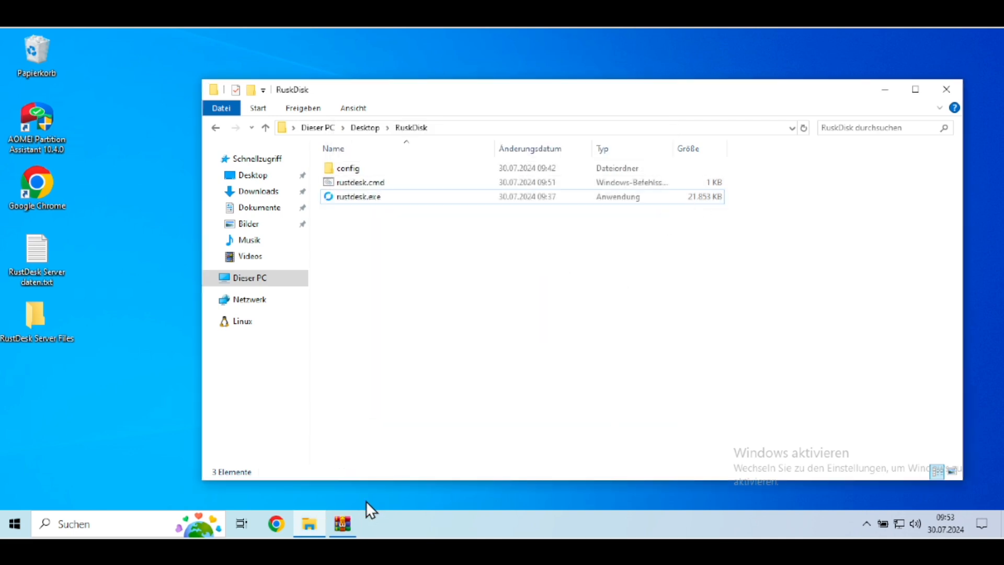
pyautogui.click(338, 523)
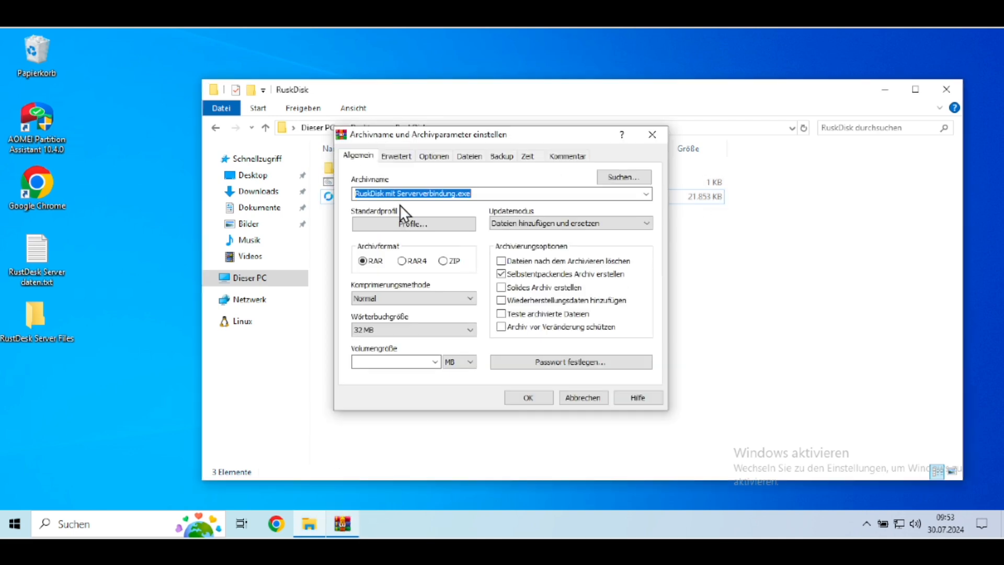
# Step: In the advanced SFX options, set ruskdisk.cmd as the setup program to run after extraction
pyautogui.click(402, 157)
pyautogui.click(595, 262)
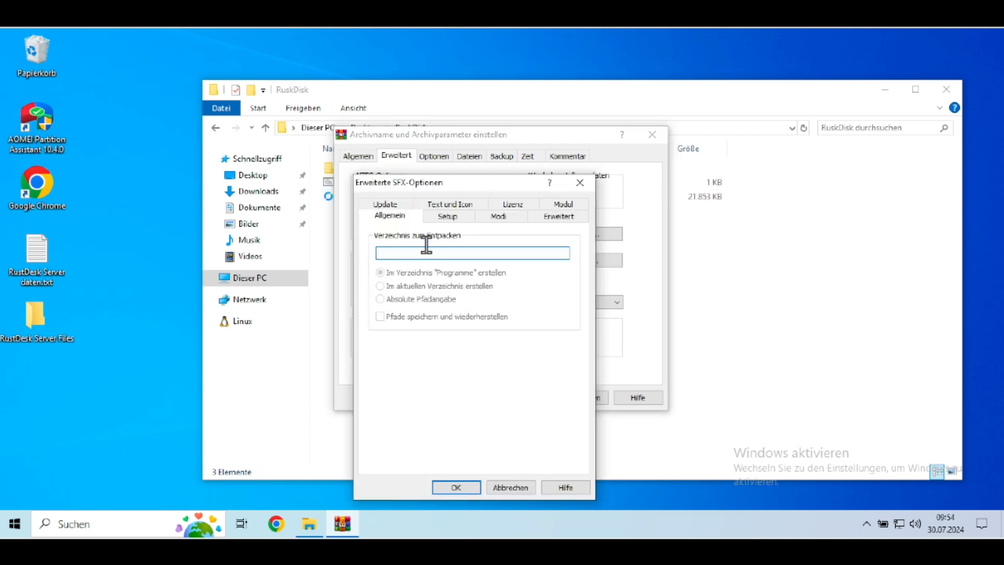
pyautogui.click(447, 218)
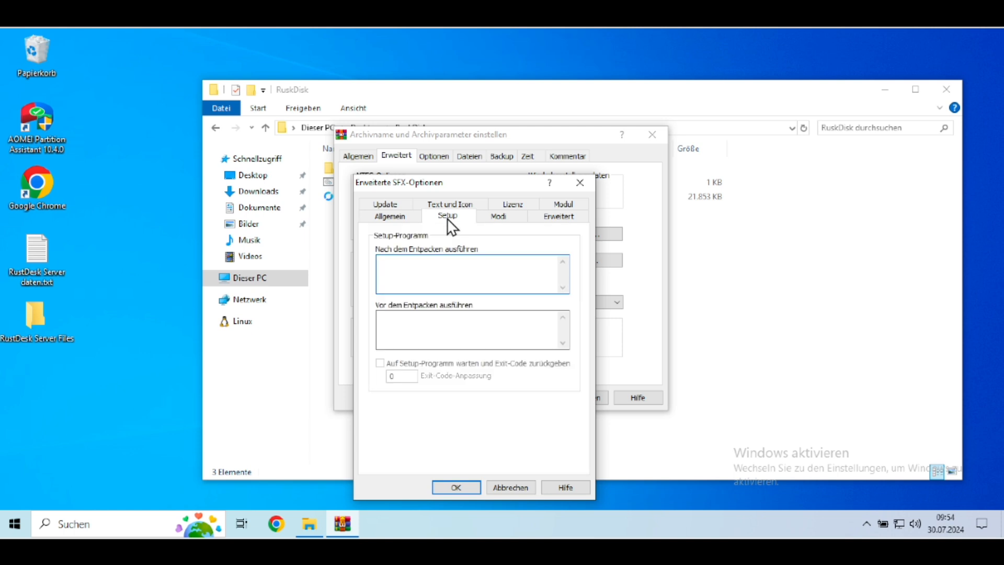
pyautogui.write('rusk')
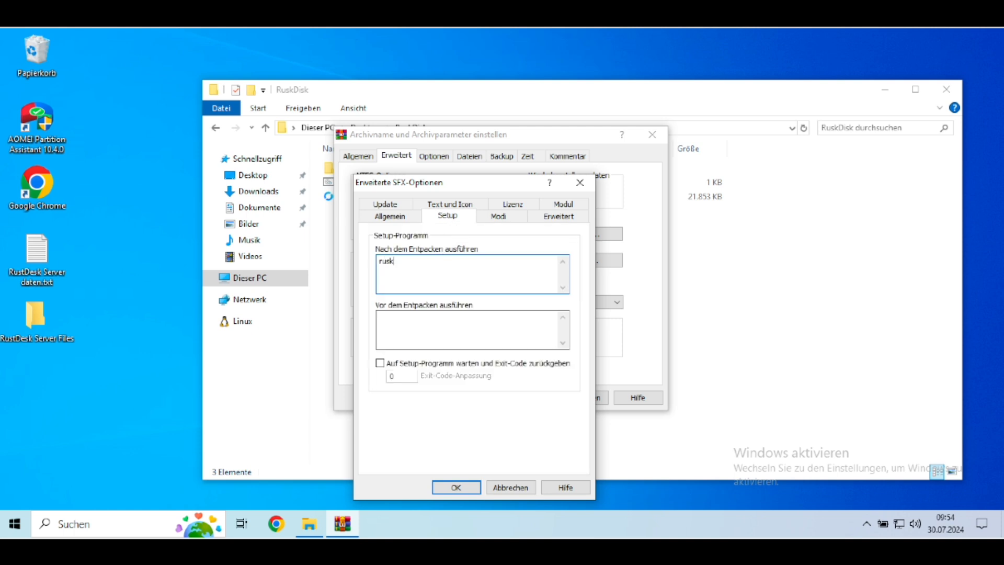
pyautogui.write('disk.cmd')
# Step: Set the SFX archive to unpack into a temporary directory with everything hidden, and create the archive
pyautogui.click(489, 217)
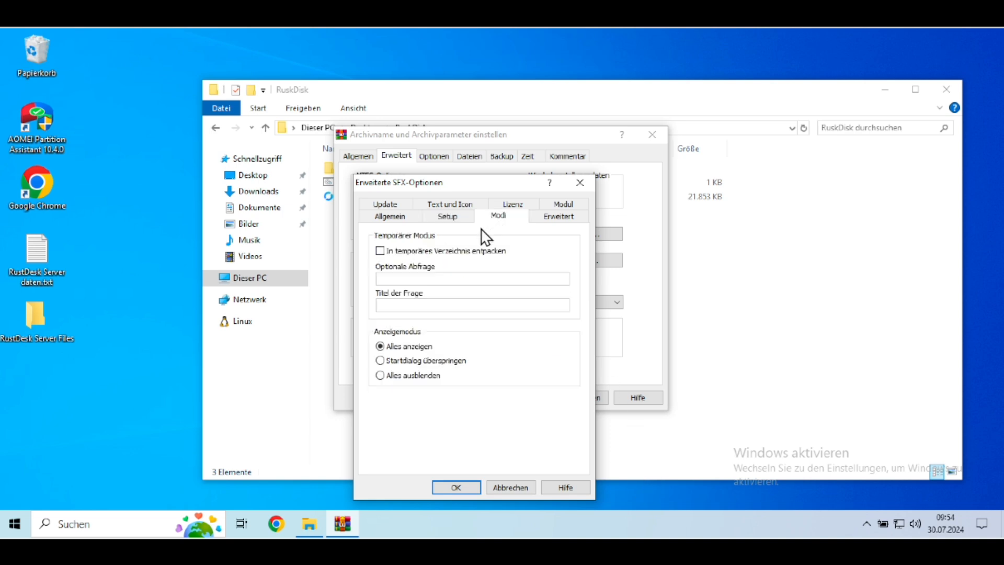
pyautogui.click(462, 250)
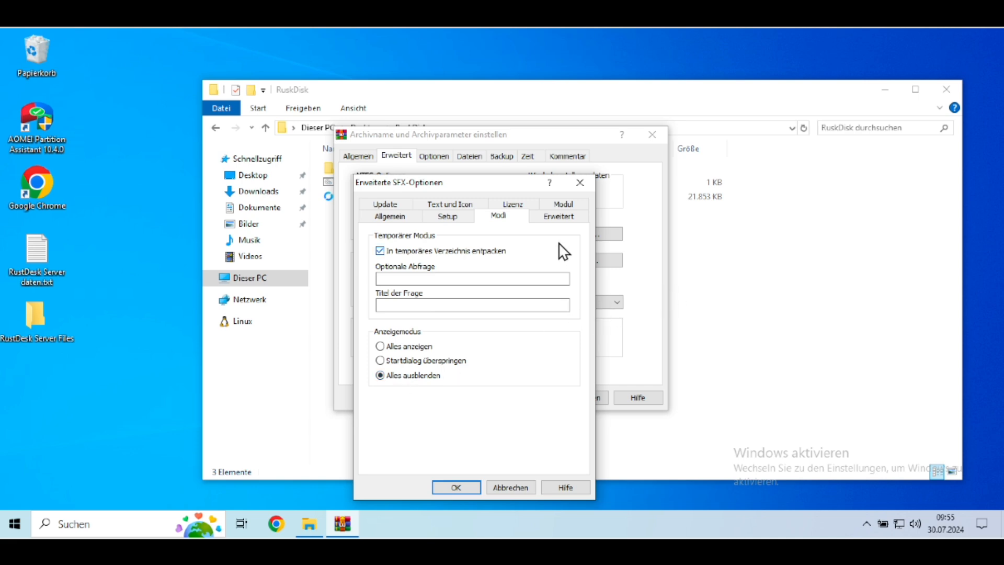
pyautogui.click(460, 205)
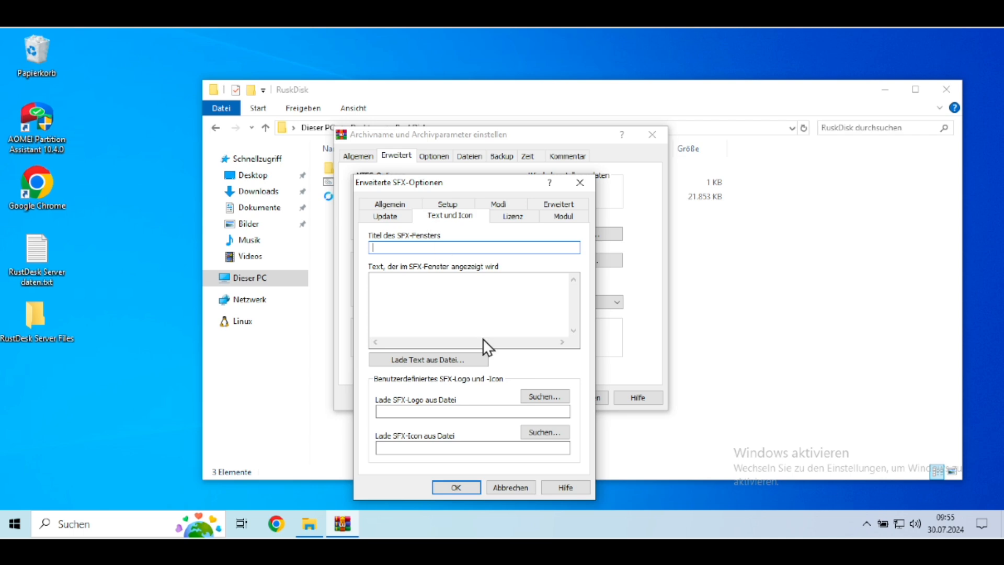
pyautogui.click(457, 486)
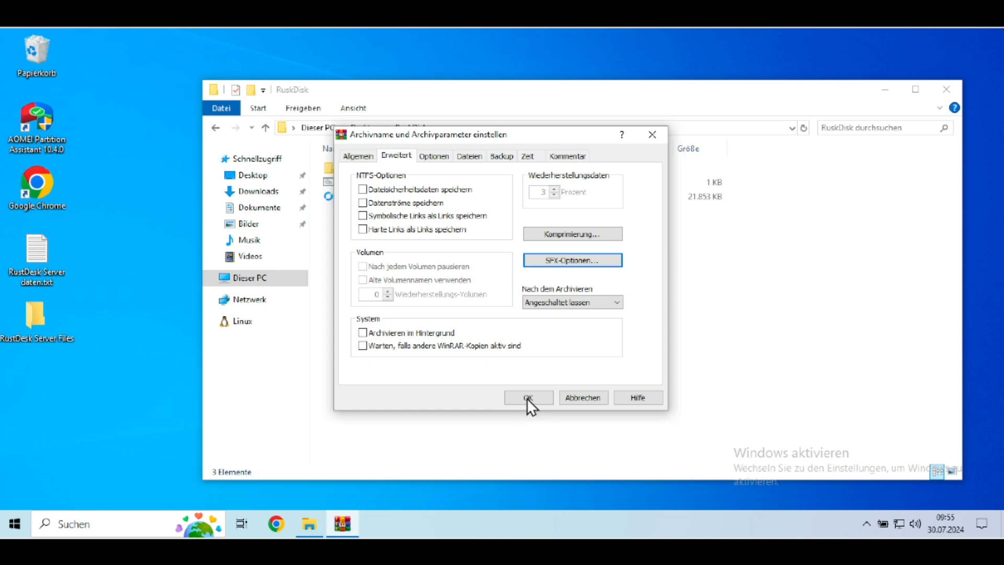
pyautogui.click(528, 398)
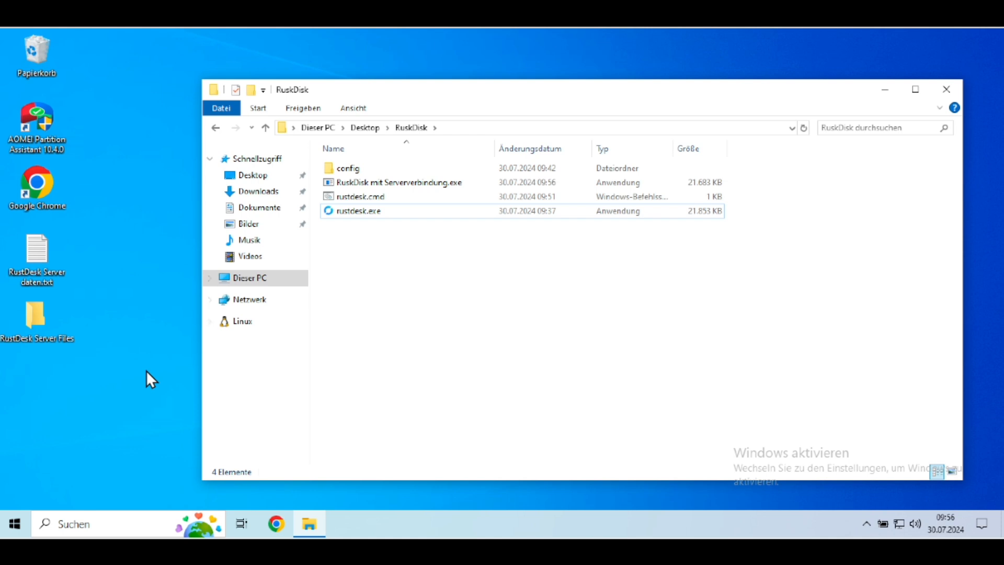
# Step: Launch rustdesk.exe, clear the ID server and key in its network settings, and apply the change
pyautogui.doubleClick(371, 210)
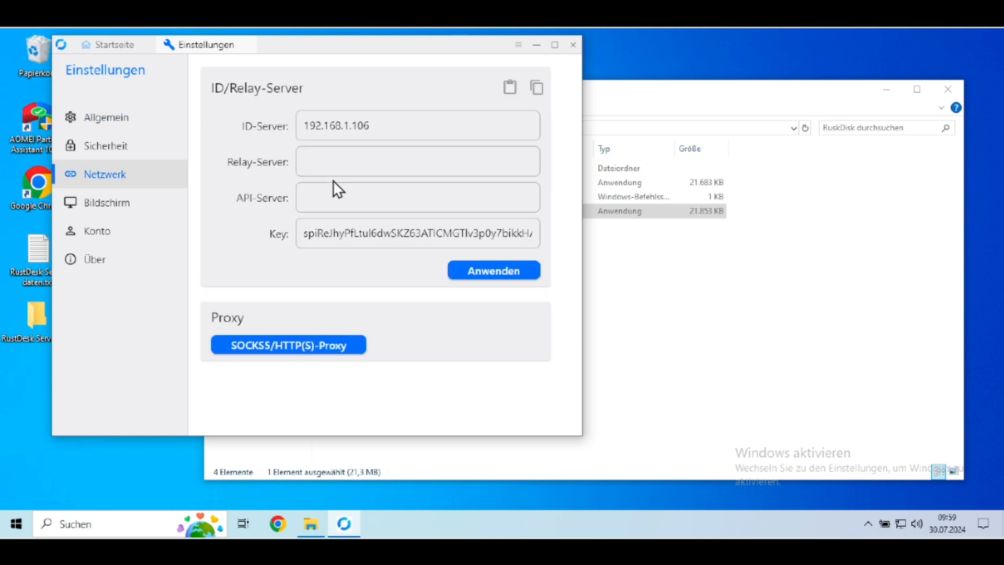
pyautogui.moveTo(296, 126); pyautogui.dragTo(398, 124)
pyautogui.click(389, 125)
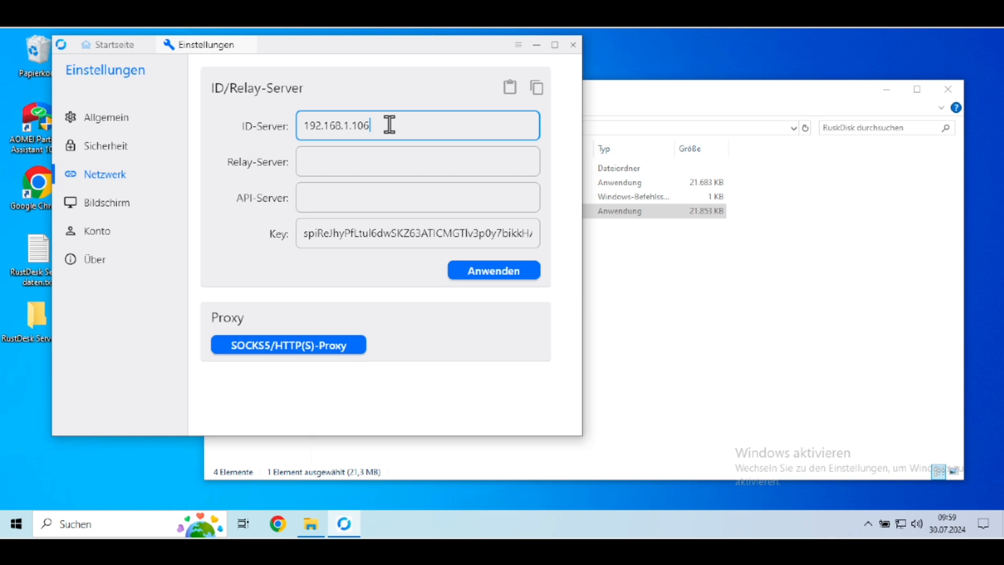
pyautogui.press('BackSpace')
pyautogui.press('BackSpace')
pyautogui.press('BackSpace')
pyautogui.press('BackSpace')
pyautogui.press('BackSpace')
pyautogui.press('BackSpace')
pyautogui.press('BackSpace')
pyautogui.press('BackSpace')
pyautogui.press('BackSpace')
pyautogui.press('BackSpace')
pyautogui.press('BackSpace')
pyautogui.press('BackSpace')
pyautogui.press('BackSpace')
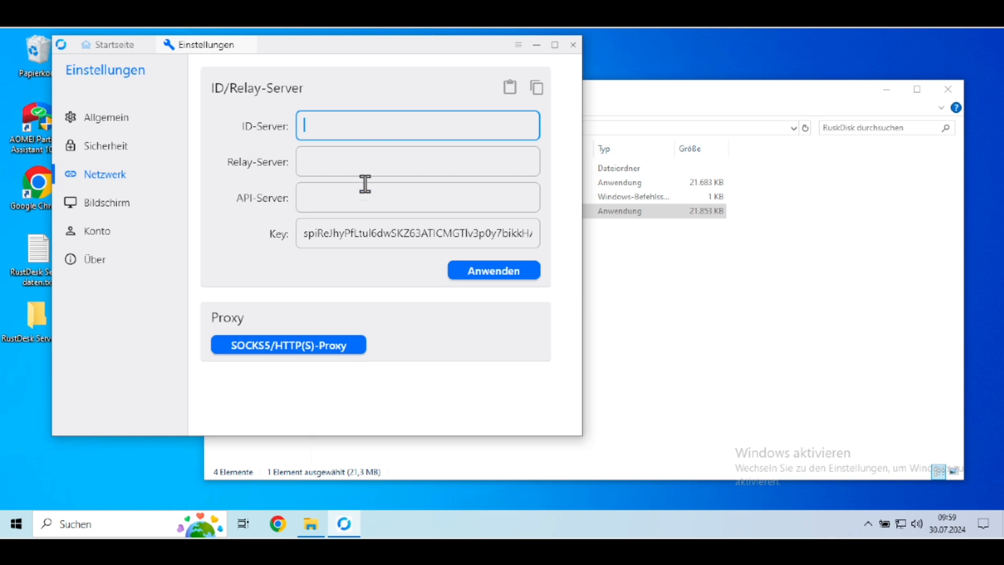
pyautogui.click(309, 234)
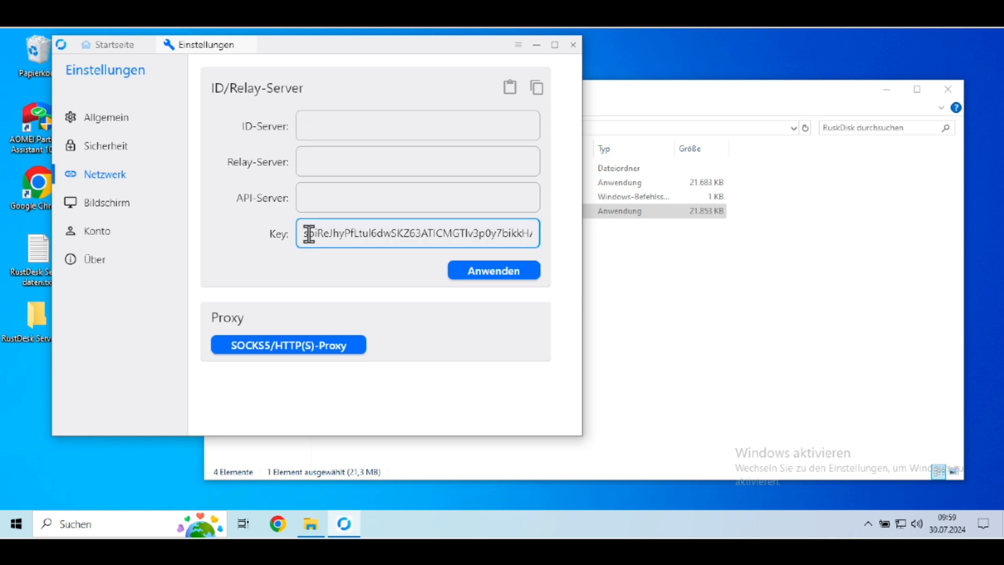
pyautogui.hotkey('ctrl', 'a')
pyautogui.press('BackSpace')
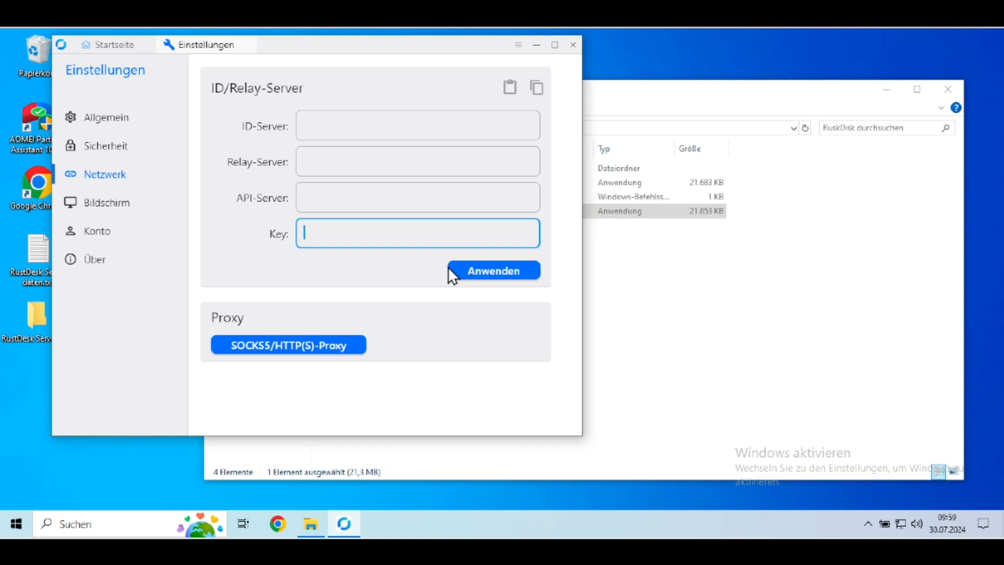
pyautogui.click(460, 274)
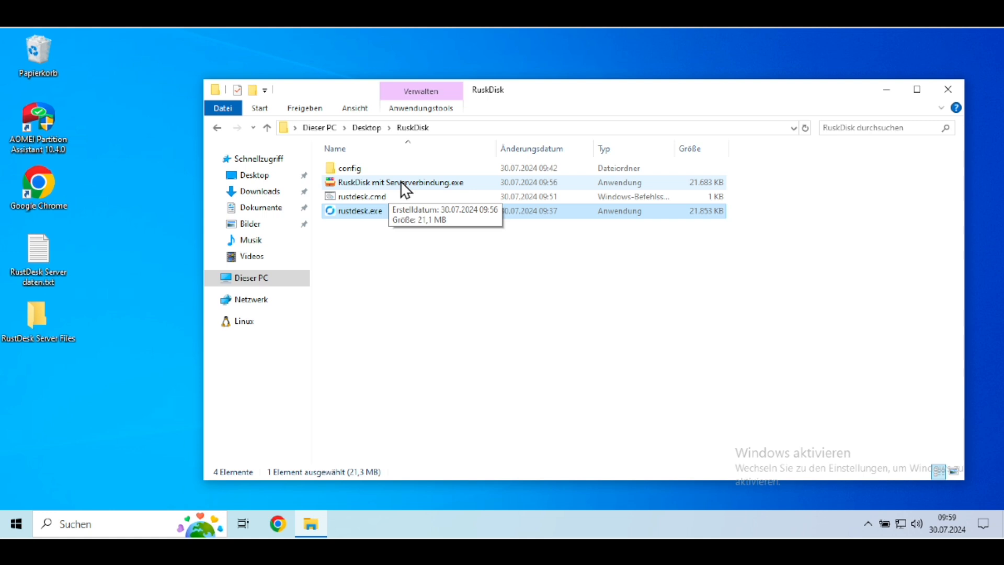
# Step: Run RuskDisk mit Serververbindung.exe and check the ID server and key in its network settings
pyautogui.doubleClick(401, 181)
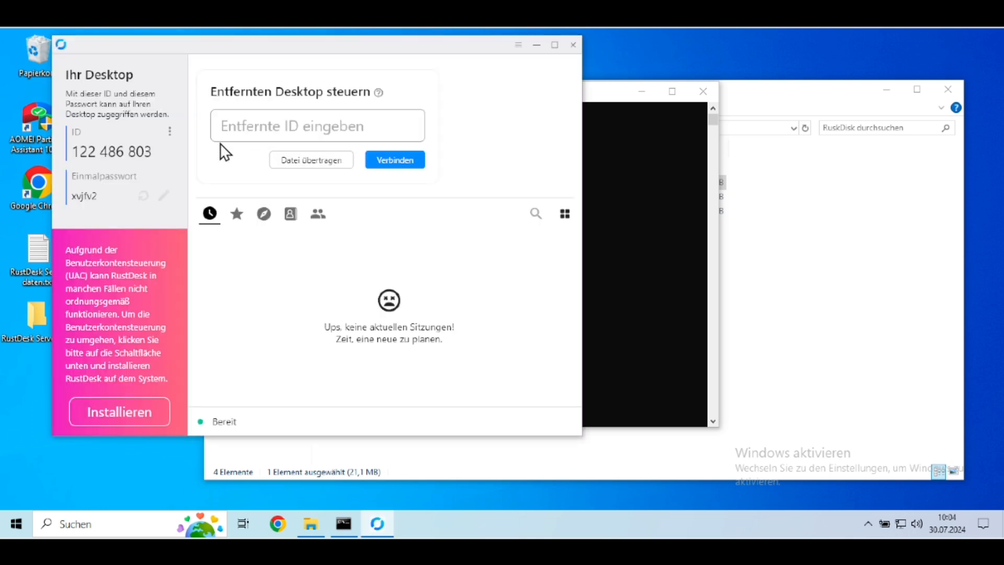
pyautogui.click(169, 135)
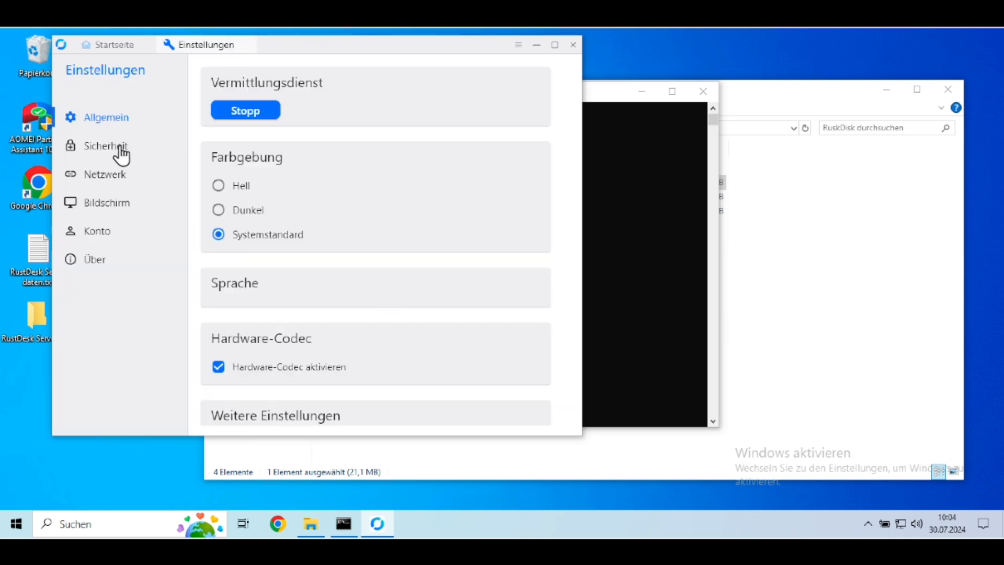
pyautogui.click(106, 180)
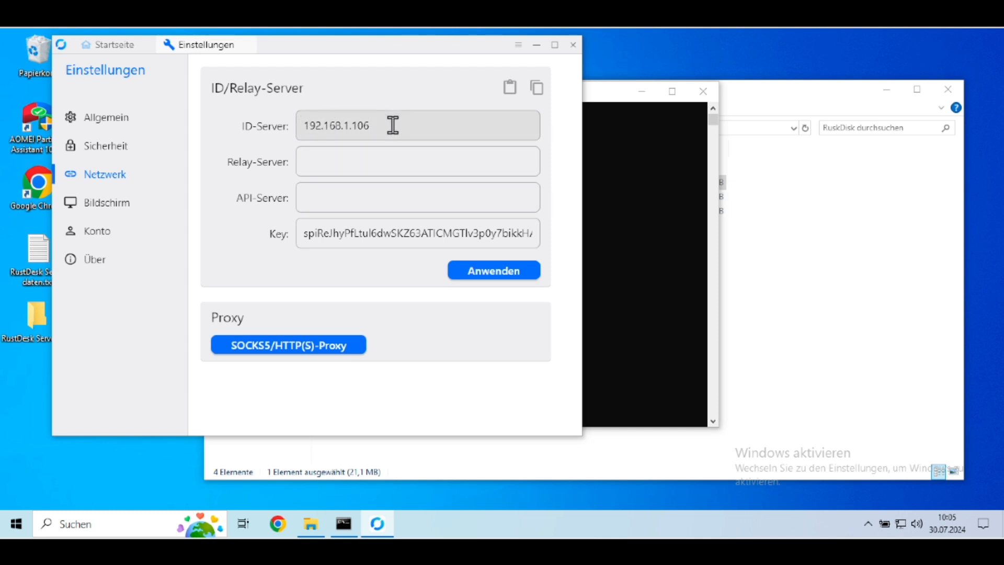
pyautogui.moveTo(318, 233); pyautogui.dragTo(422, 233)
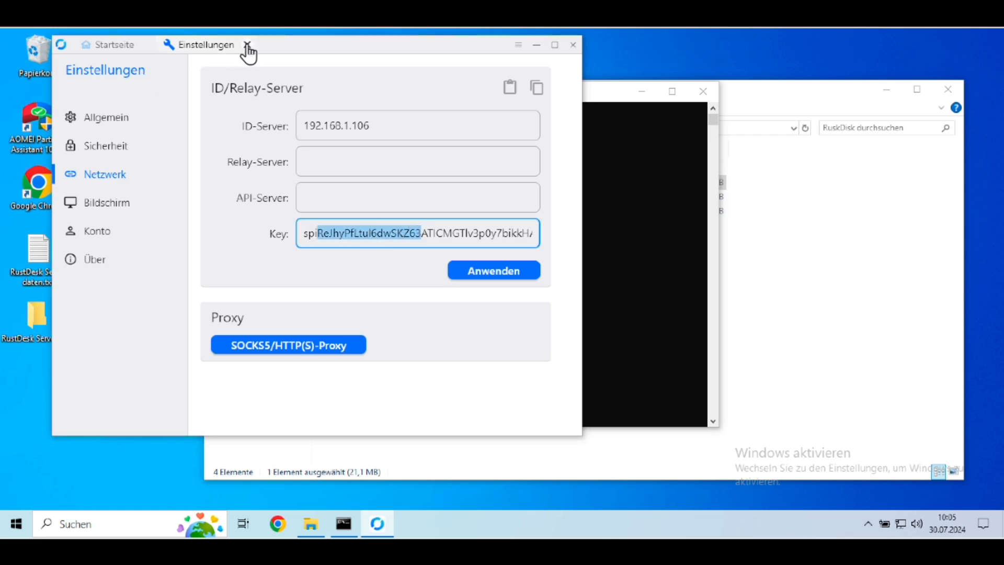
pyautogui.click(248, 45)
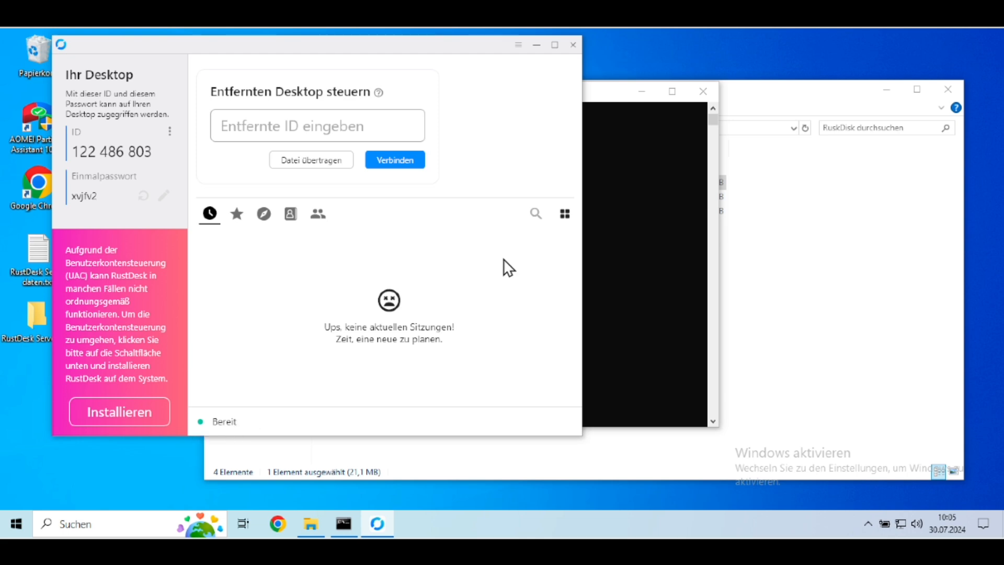
# Step: View the RustDesk - Spontaner Support console window and return to the RuskDisk folder
pyautogui.click(597, 93)
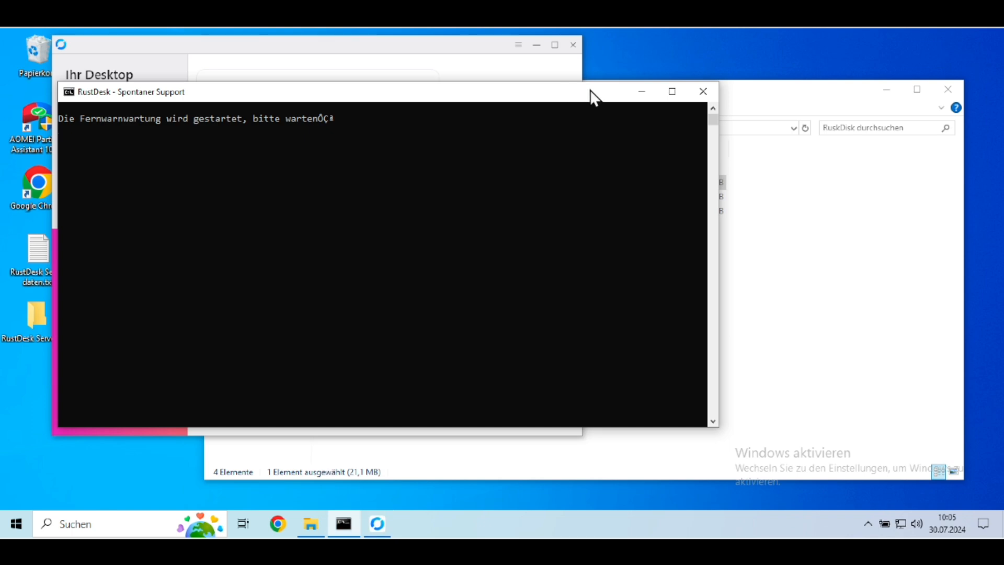
pyautogui.moveTo(610, 89); pyautogui.dragTo(674, 80)
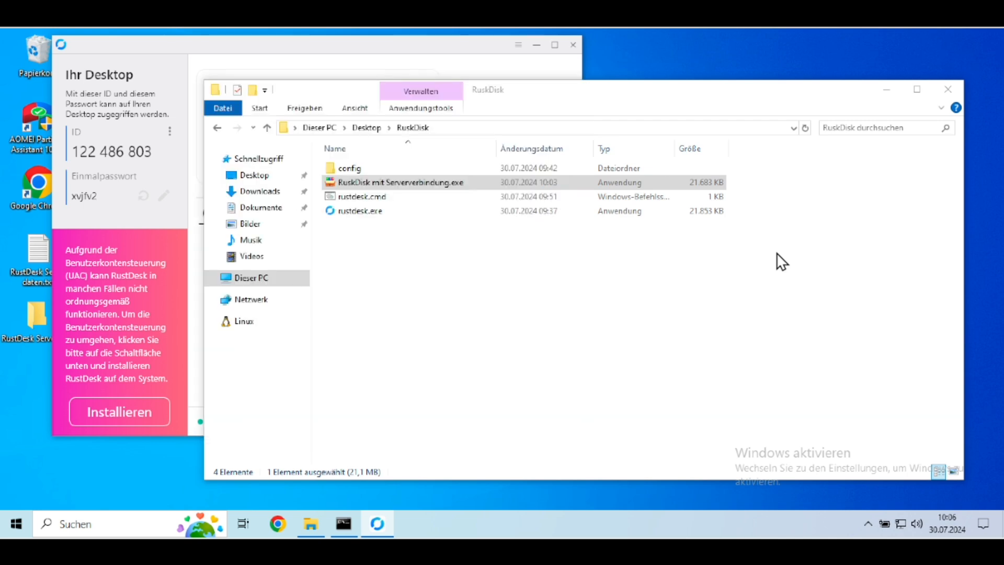
pyautogui.click(555, 276)
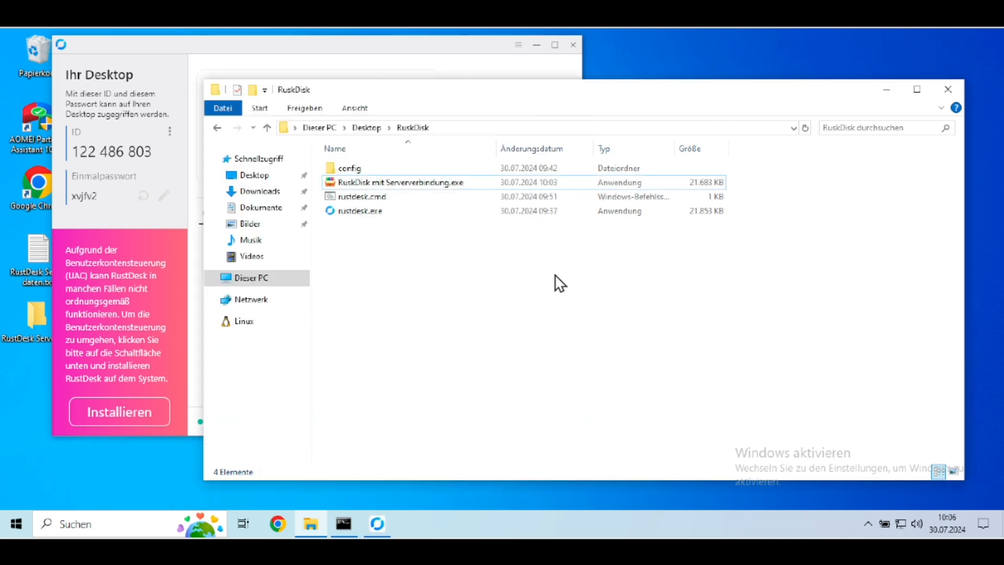